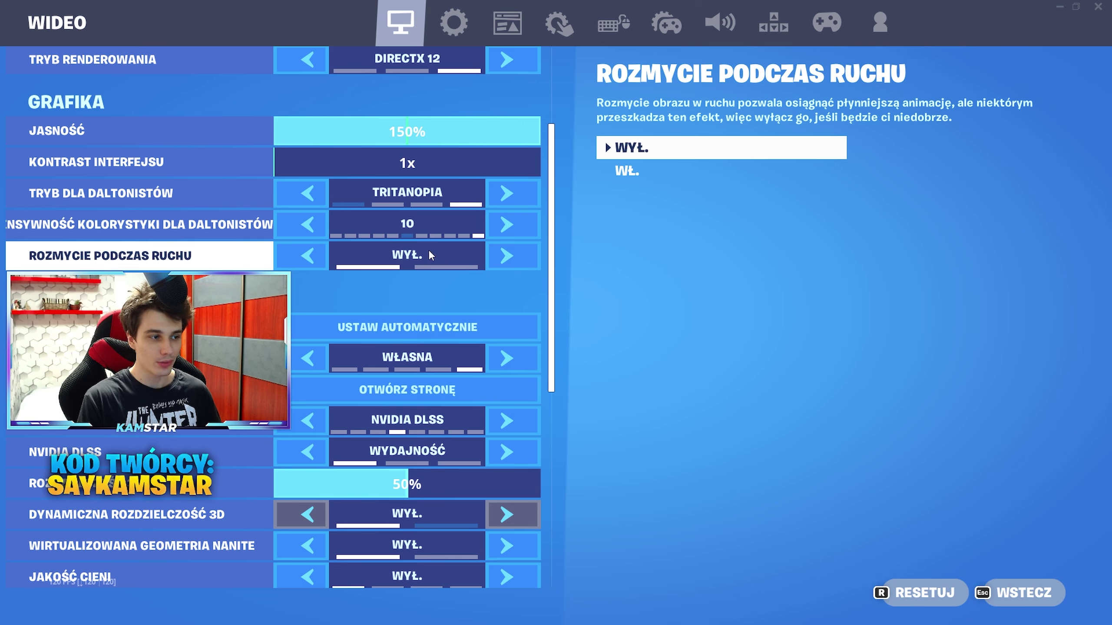
- Review Fortnite's graphics quality and advanced graphics settings, from anti-aliasing and 3D resolution down to view distance and the low-latency options
{"action": "scroll", "coordinate": [151, 236], "scroll_direction": "down", "scroll_amount": 3}
{"action": "scroll", "coordinate": [151, 236], "scroll_direction": "down", "scroll_amount": 3}
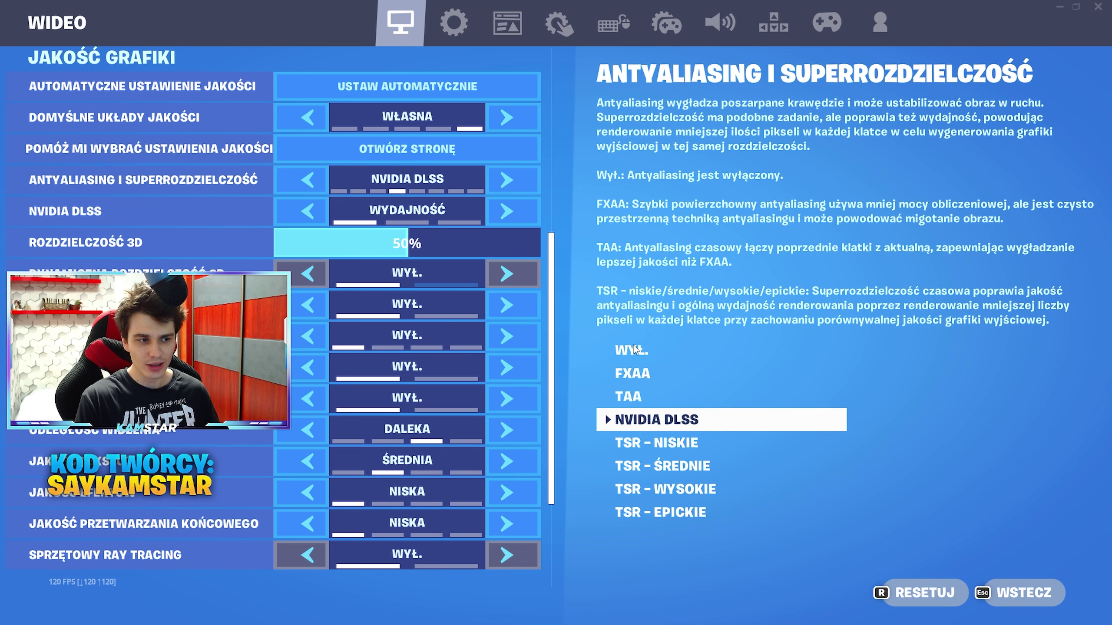
{"action": "scroll", "coordinate": [364, 264], "scroll_direction": "down", "scroll_amount": 2}
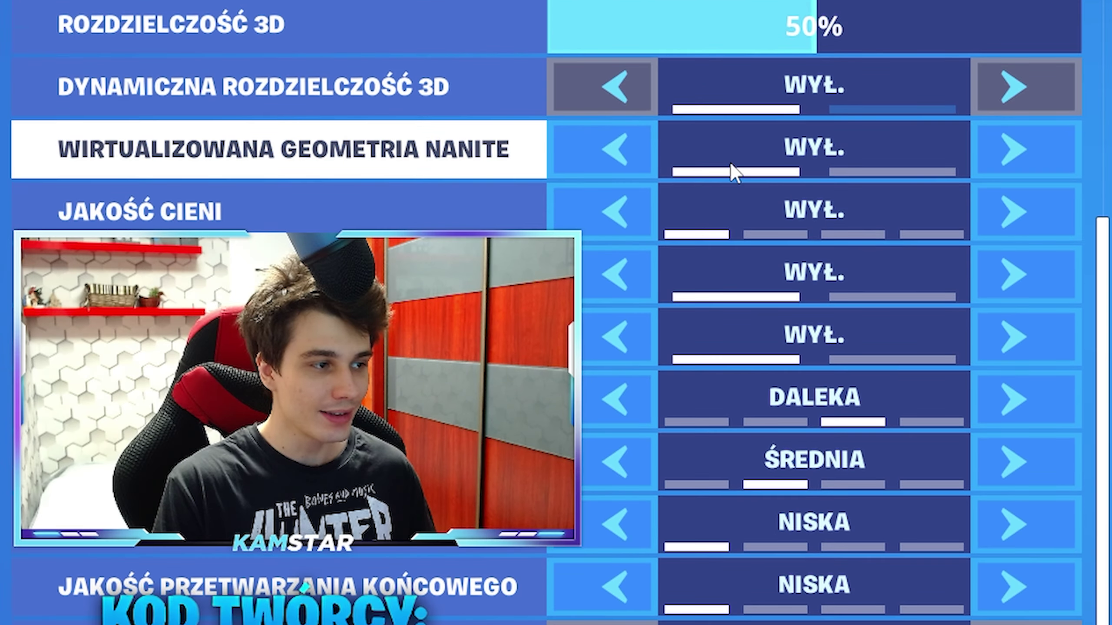
{"action": "scroll", "coordinate": [729, 160], "scroll_direction": "down", "scroll_amount": 1}
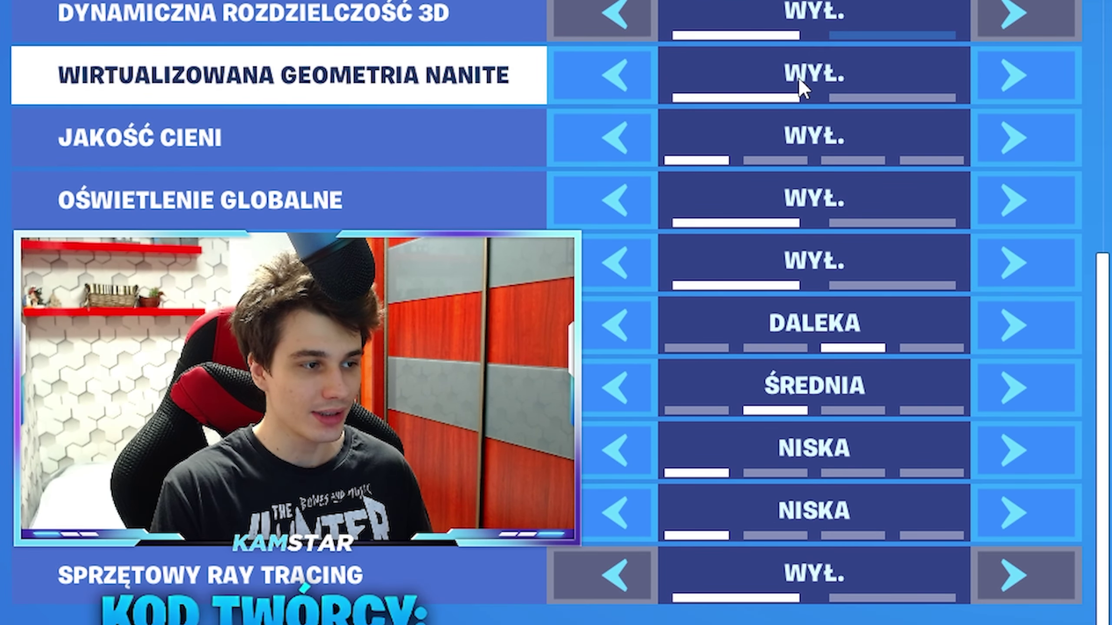
{"action": "scroll", "coordinate": [799, 190], "scroll_direction": "down", "scroll_amount": 1}
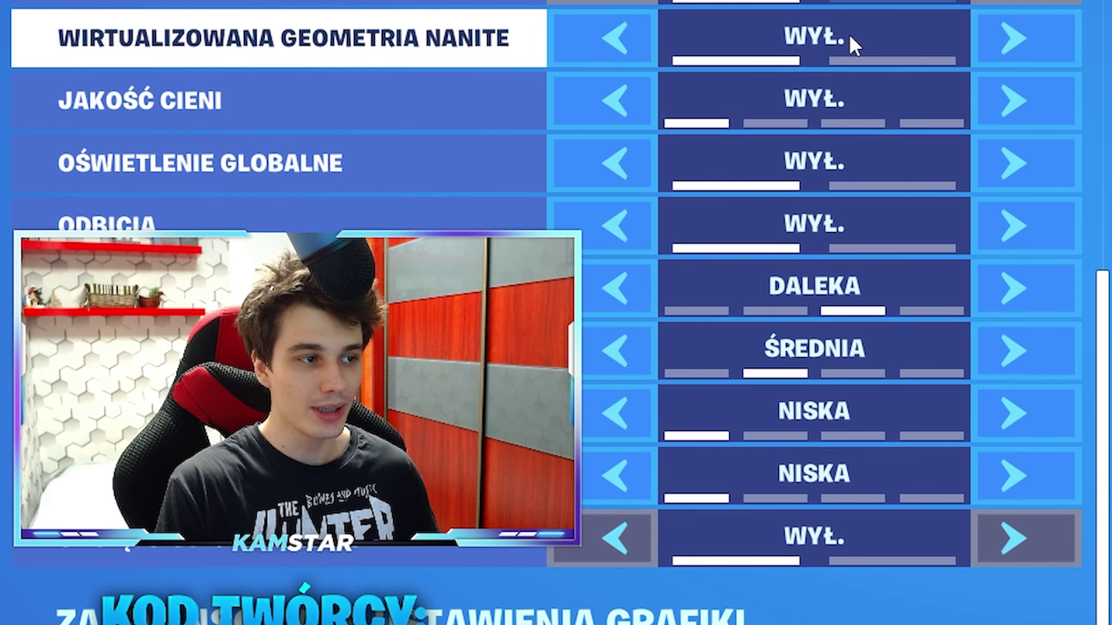
{"action": "scroll", "coordinate": [237, 102], "scroll_direction": "down", "scroll_amount": 2}
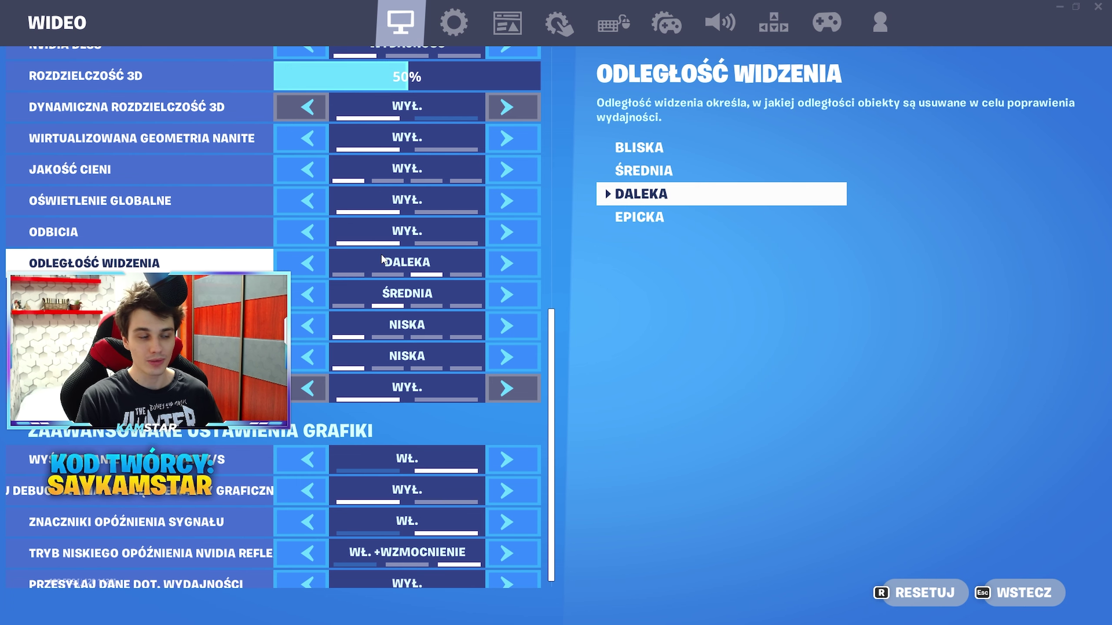
{"action": "key", "text": "Down"}
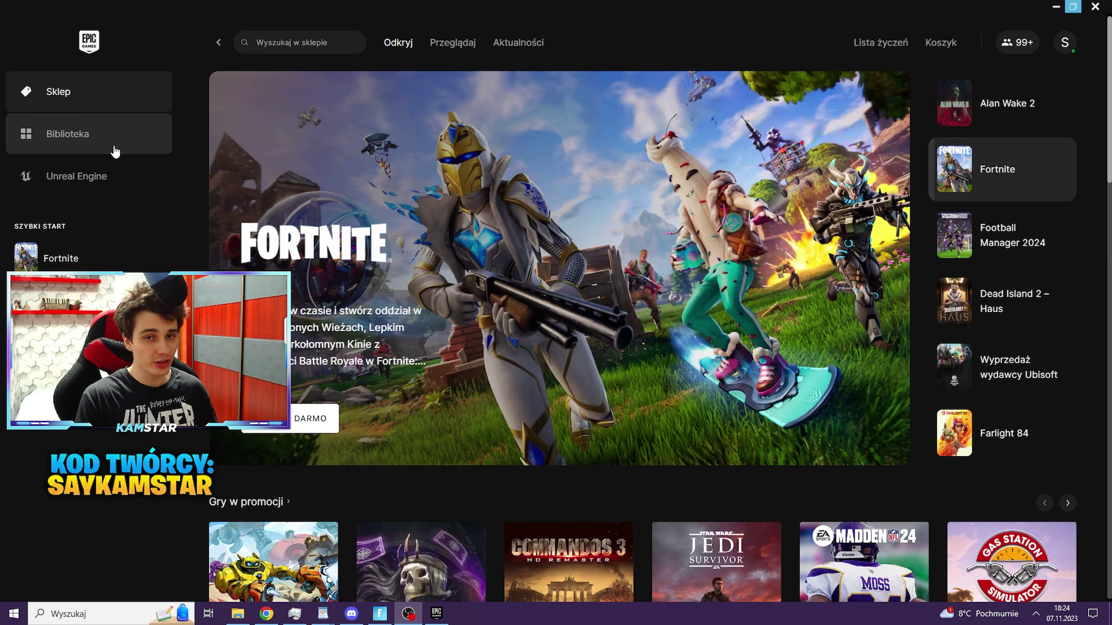
- Switch to the Epic Games Launcher library and examine Fortnite's installation options, then close them without changes
{"action": "left_click", "coordinate": [74, 152]}
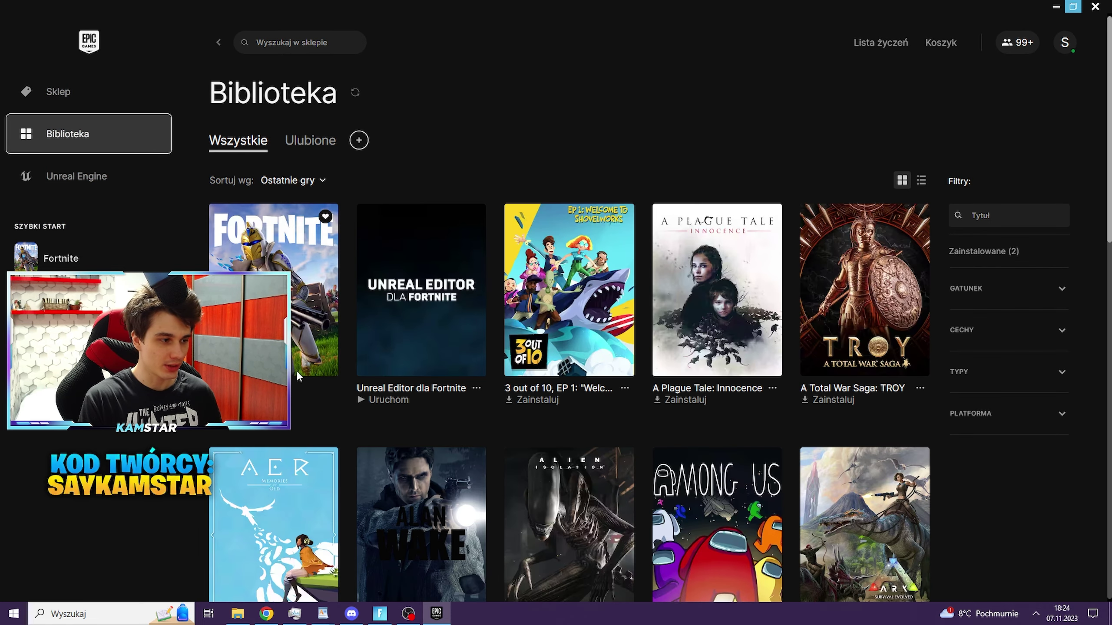
{"action": "left_click", "coordinate": [328, 389]}
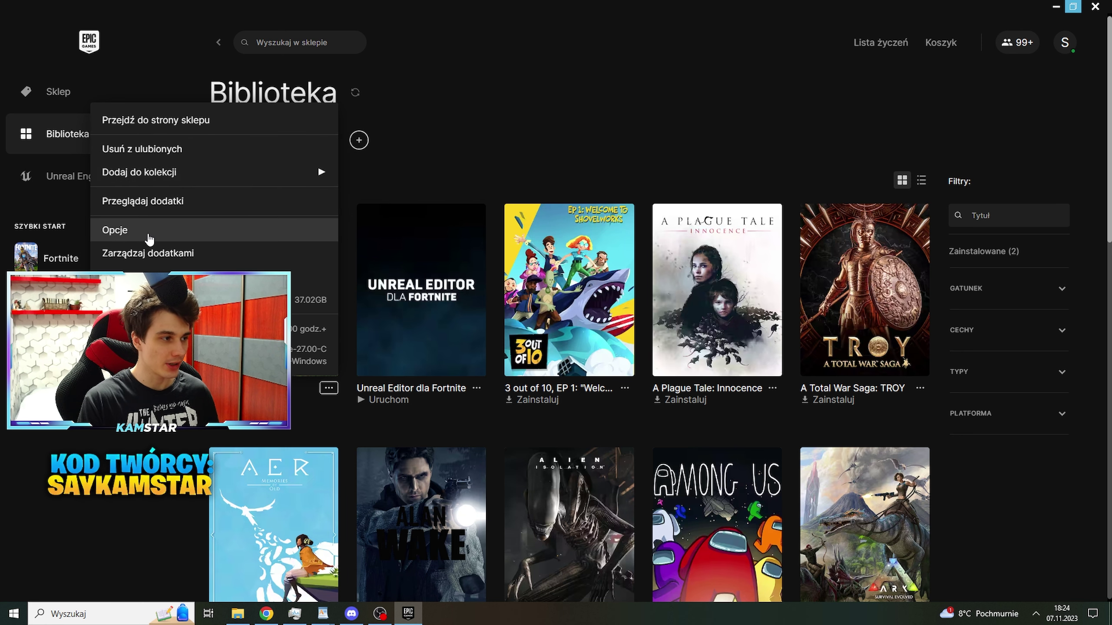
{"action": "left_click", "coordinate": [149, 240]}
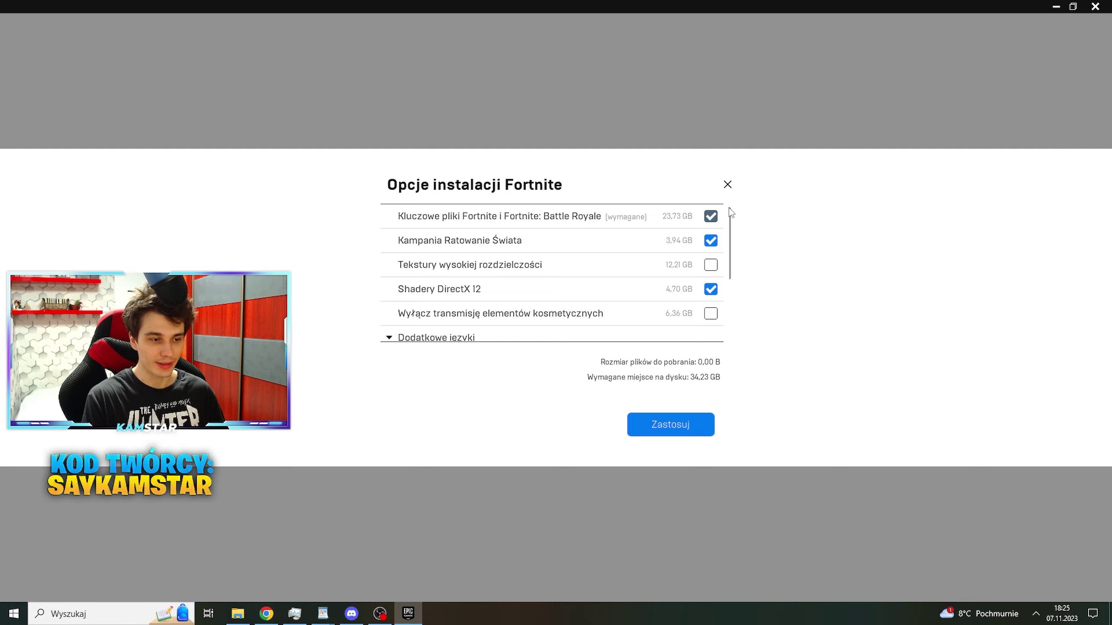
{"action": "left_click", "coordinate": [727, 185]}
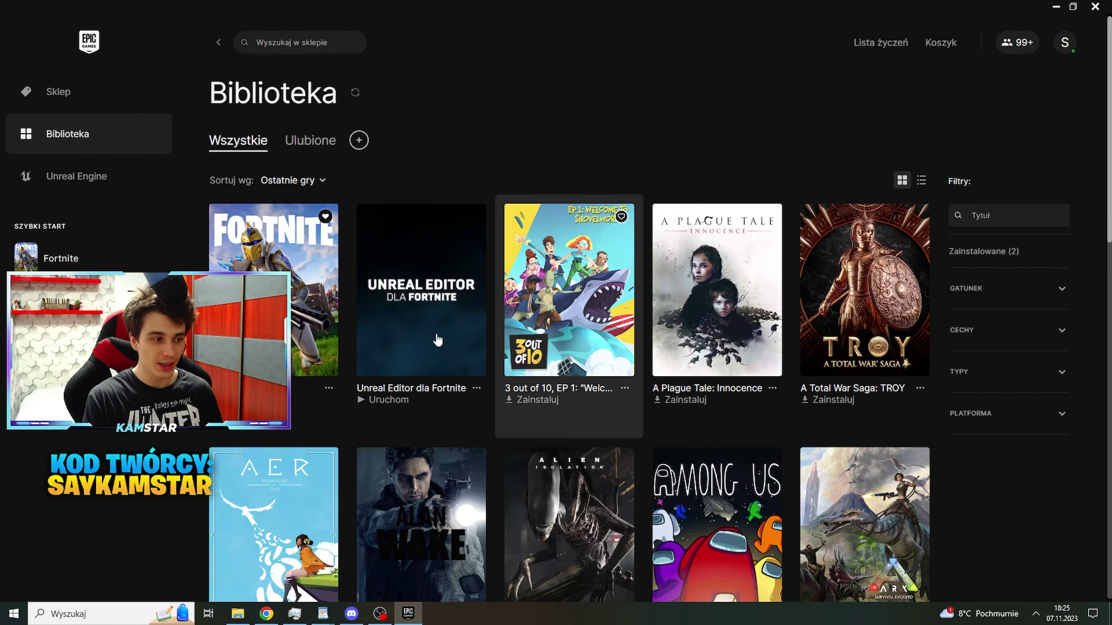
- Open Fortnite's management settings from the library and examine the file verification option
{"action": "left_click", "coordinate": [328, 388]}
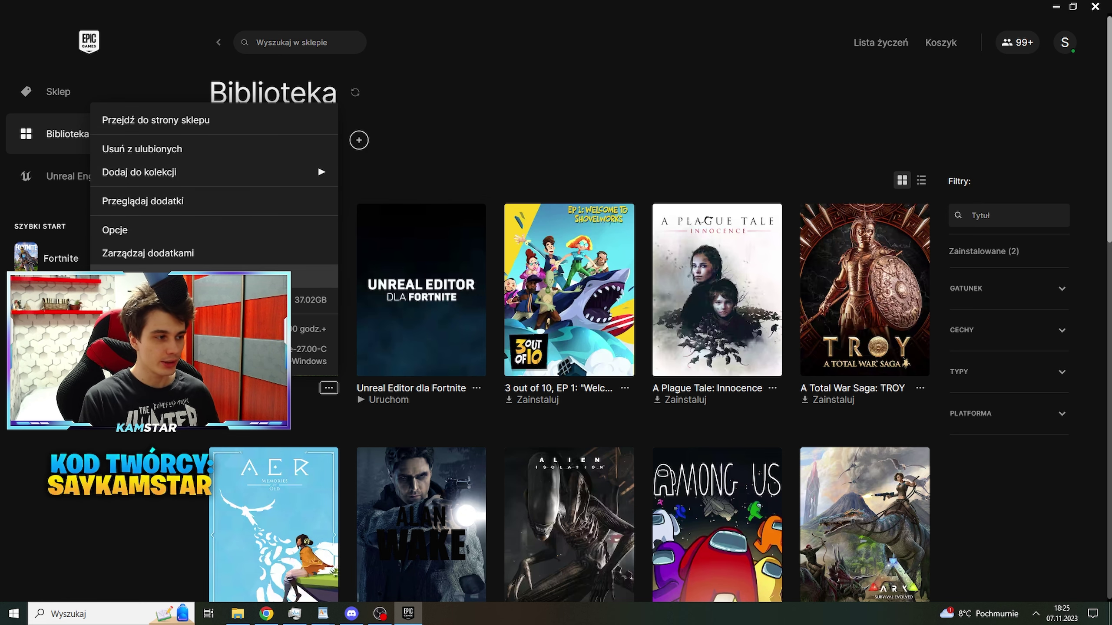
{"action": "left_click", "coordinate": [197, 277]}
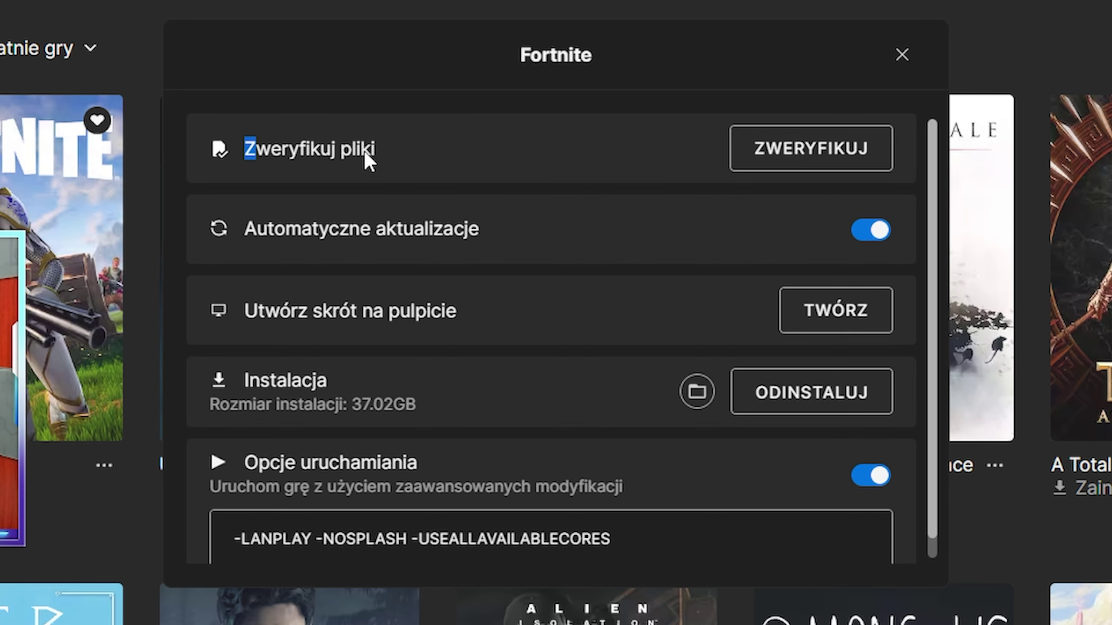
{"action": "left_click", "coordinate": [369, 161]}
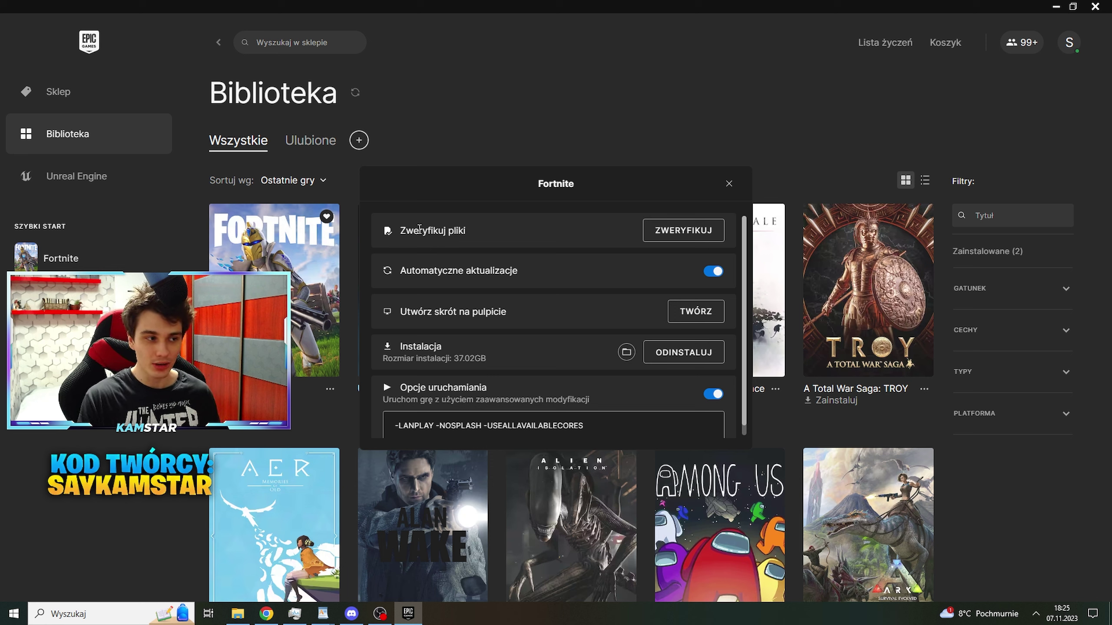
- Examine Fortnite's launch arguments -LANPLAY, -NOSPLASH and -USEALLAVAILABLECORES in its management settings
{"action": "scroll", "coordinate": [420, 240], "scroll_direction": "down", "scroll_amount": 1}
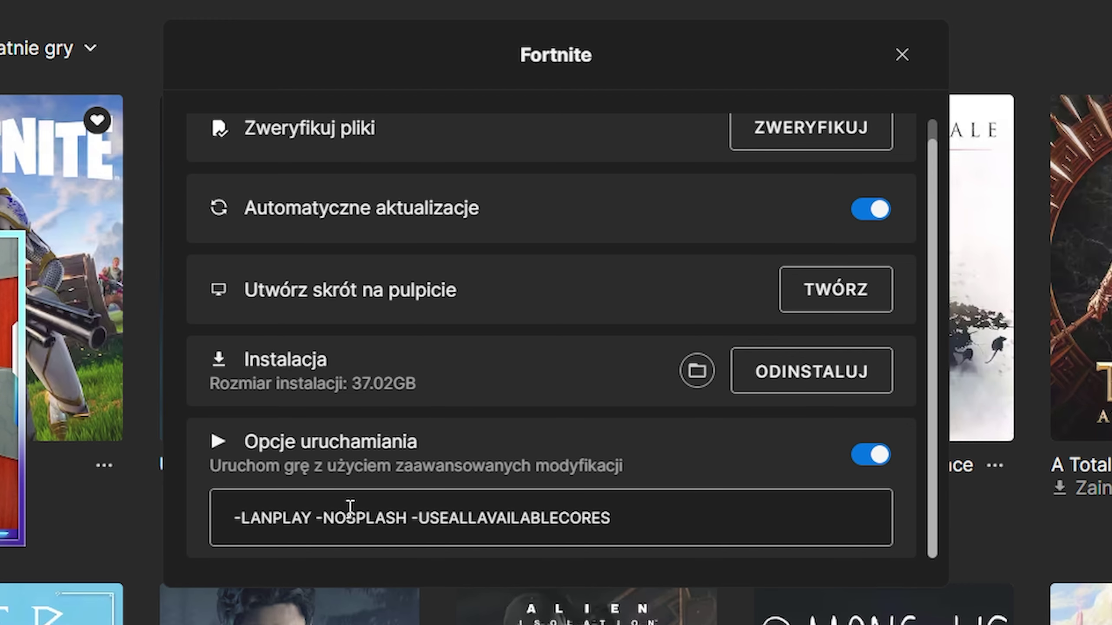
{"action": "left_click_drag", "start_coordinate": [329, 512], "coordinate": [178, 521]}
{"action": "left_click", "coordinate": [407, 521]}
{"action": "left_click_drag", "start_coordinate": [611, 519], "coordinate": [516, 525]}
{"action": "left_click", "coordinate": [652, 517]}
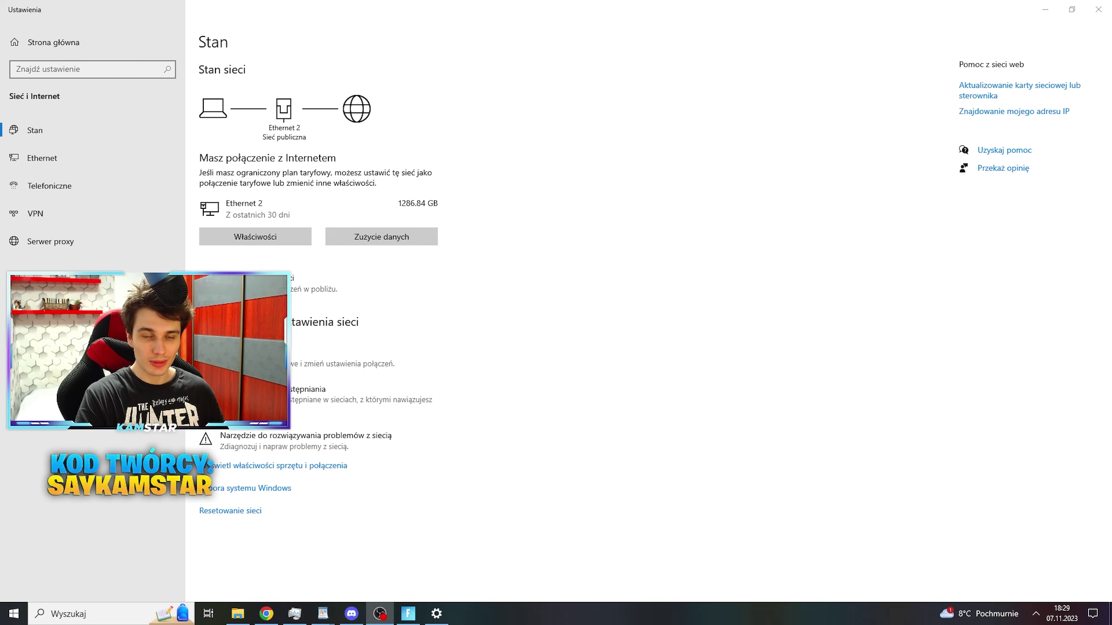
- Open the Windows network and Internet settings and bring up the list of network adapters
{"action": "left_click", "coordinate": [520, 95]}
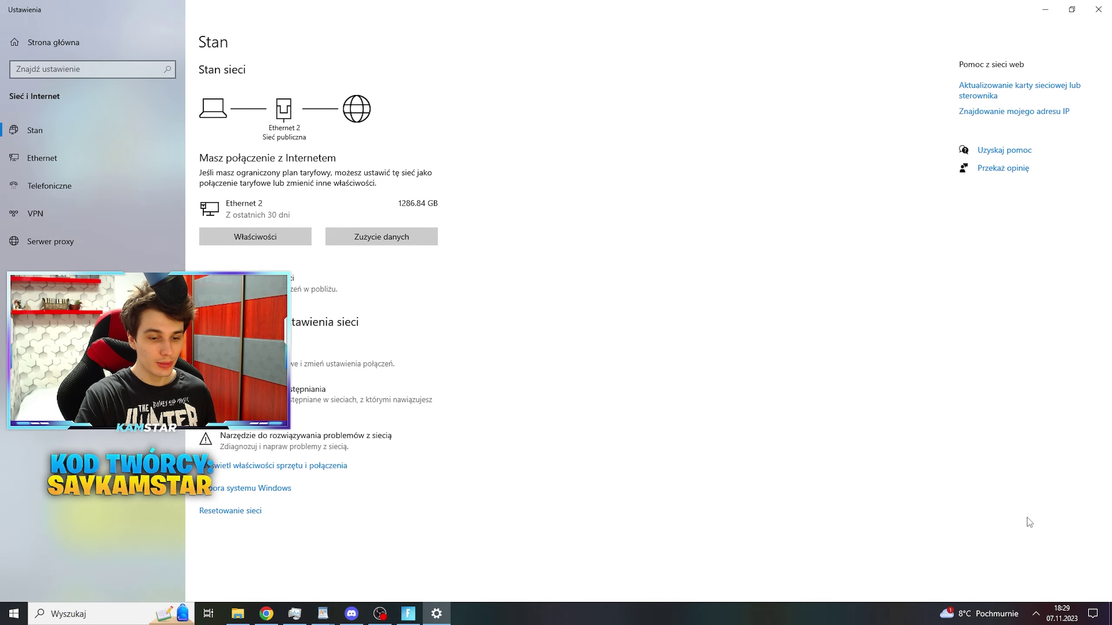
{"action": "left_click", "coordinate": [1036, 615]}
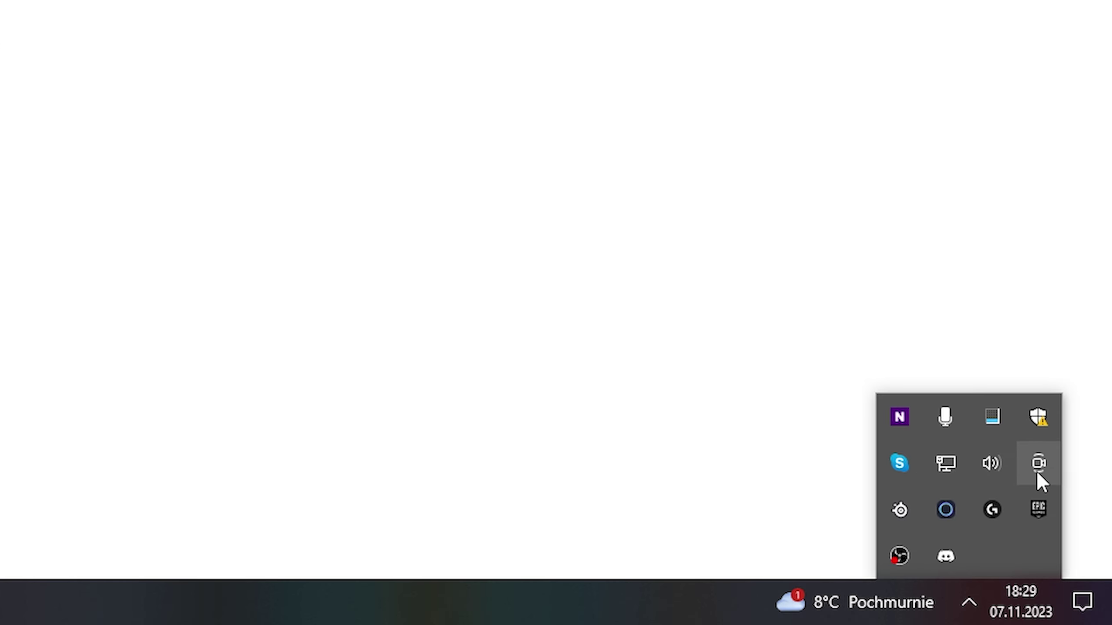
{"action": "right_click", "coordinate": [956, 473]}
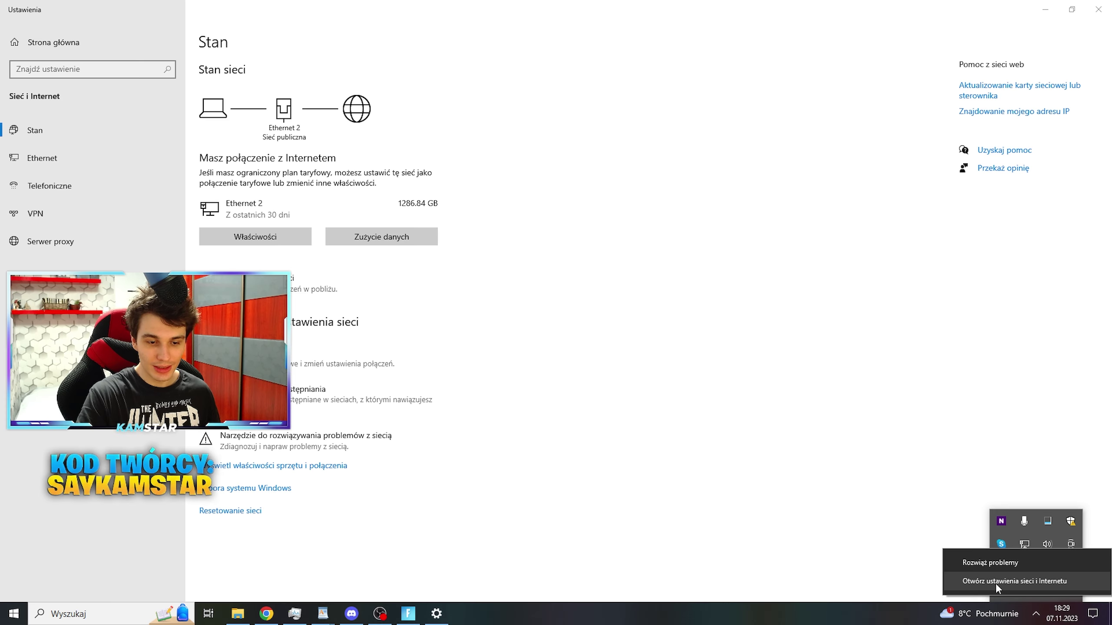
{"action": "left_click", "coordinate": [995, 581]}
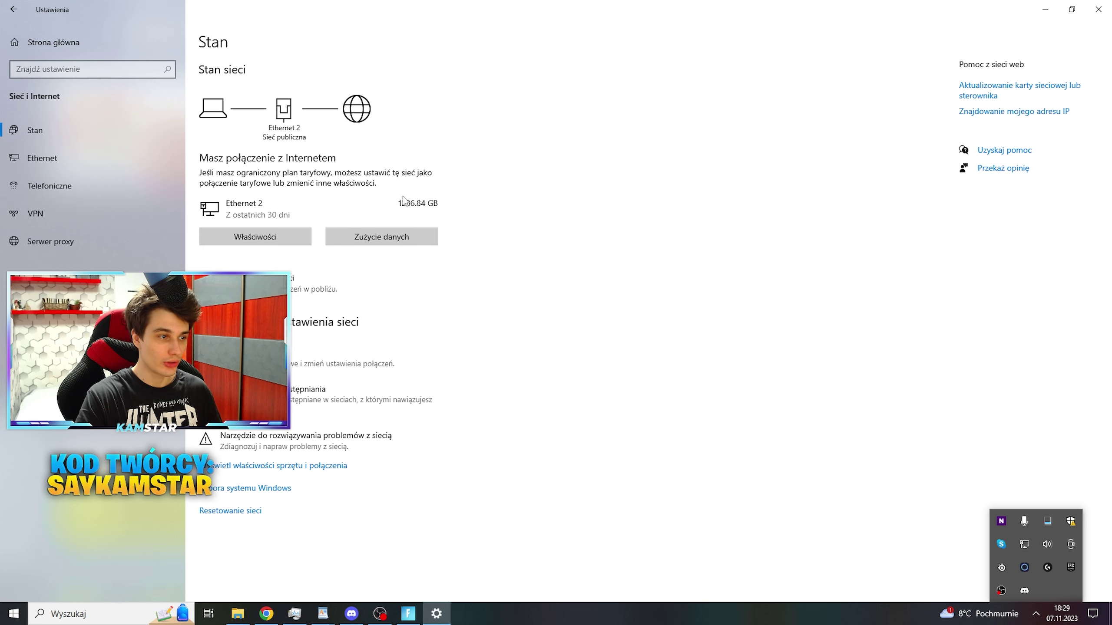
{"action": "left_click", "coordinate": [1047, 567]}
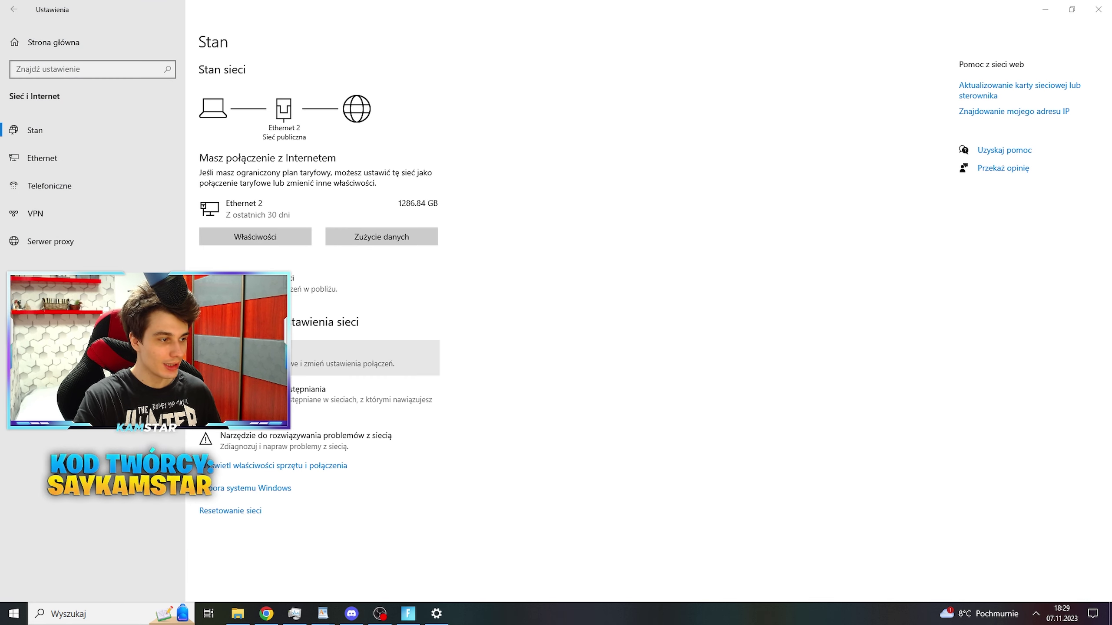
{"action": "left_click", "coordinate": [254, 356]}
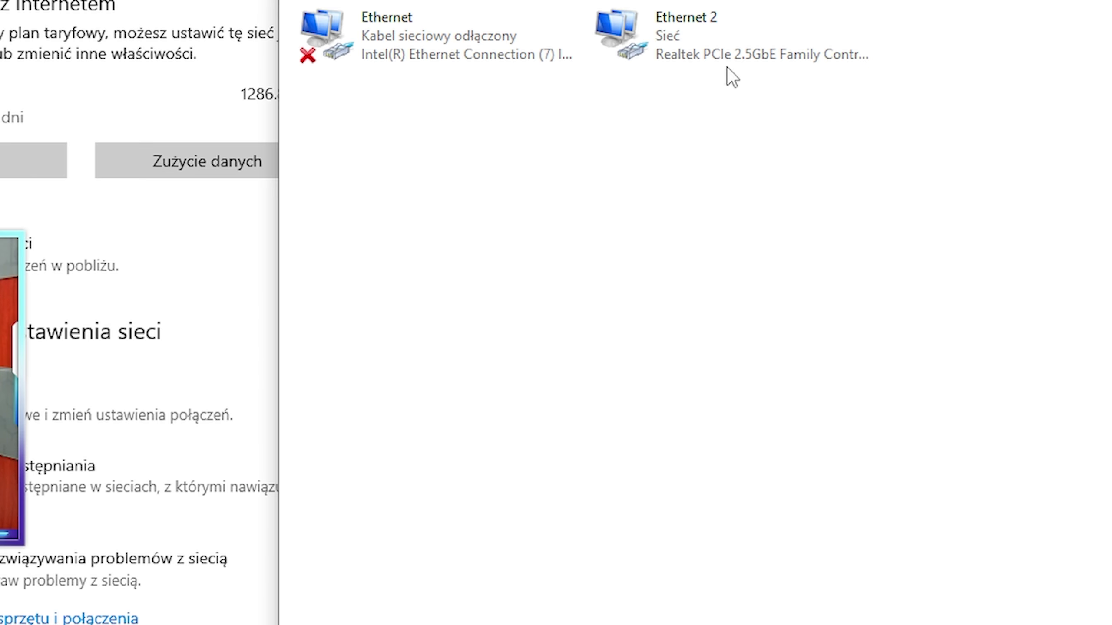
- Open the Internet Protocol Version 4 (TCP/IPv4) properties of the Ethernet 2 adapter
{"action": "right_click", "coordinate": [673, 24]}
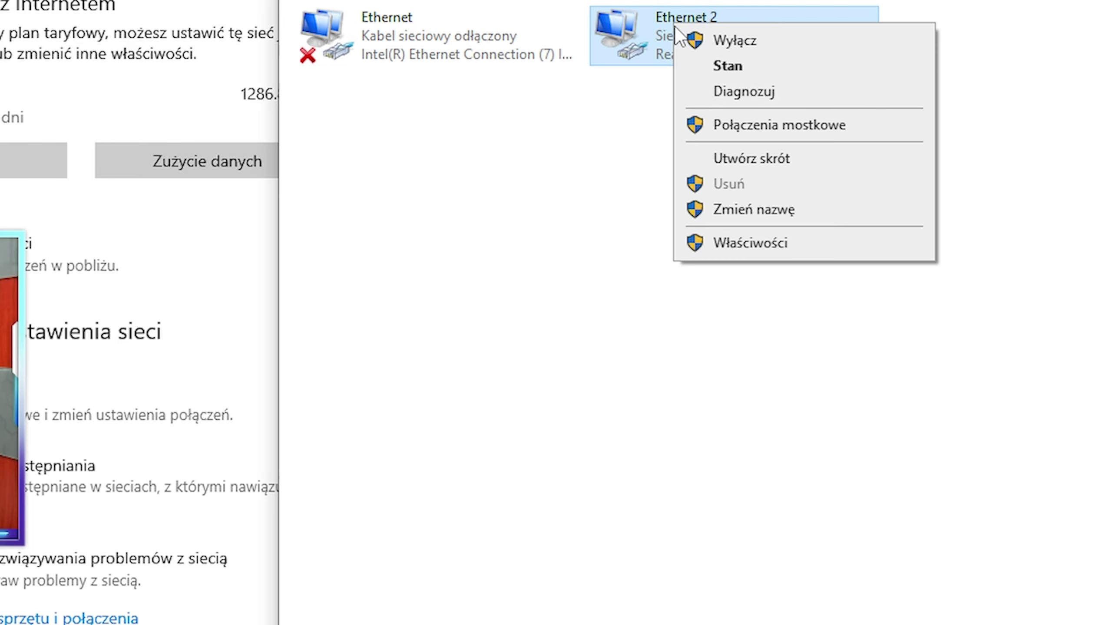
{"action": "left_click", "coordinate": [752, 241]}
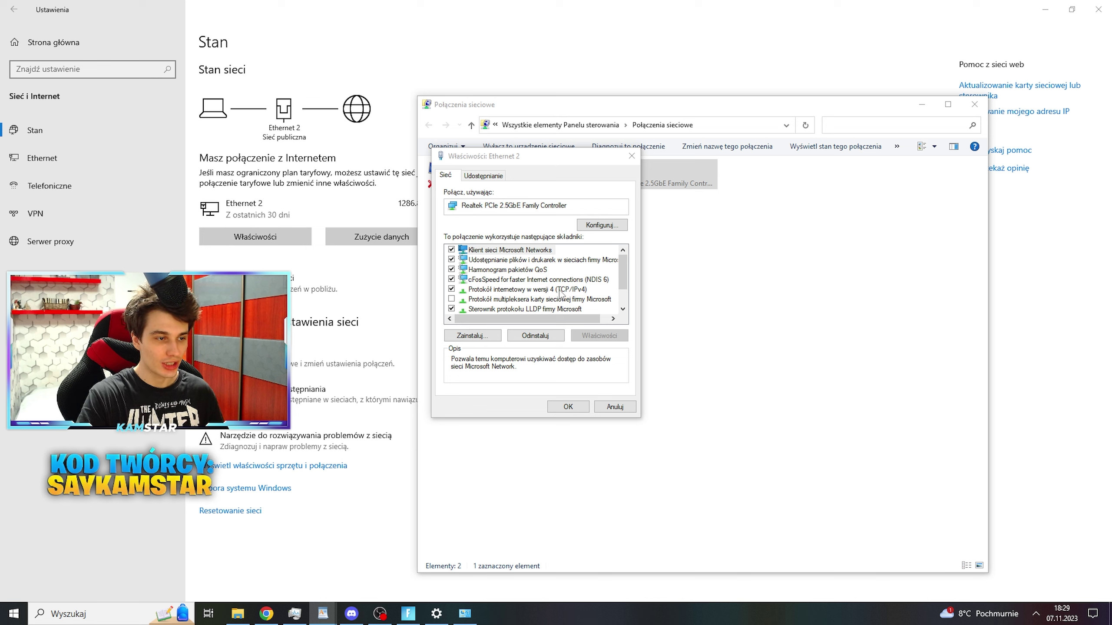
{"action": "left_click", "coordinate": [580, 291]}
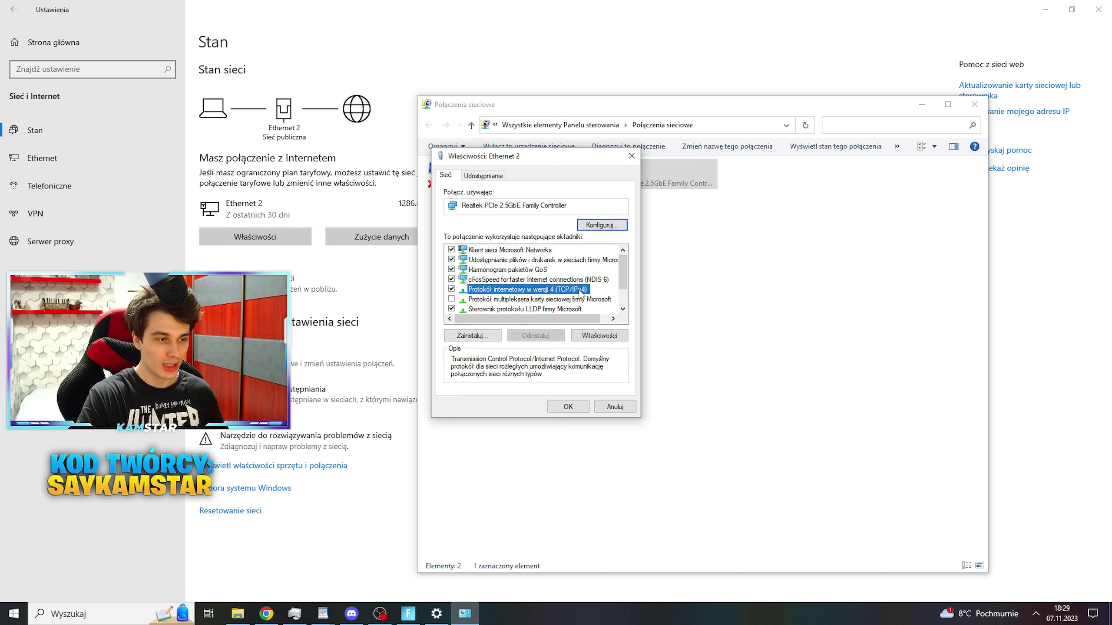
{"action": "left_click", "coordinate": [594, 335]}
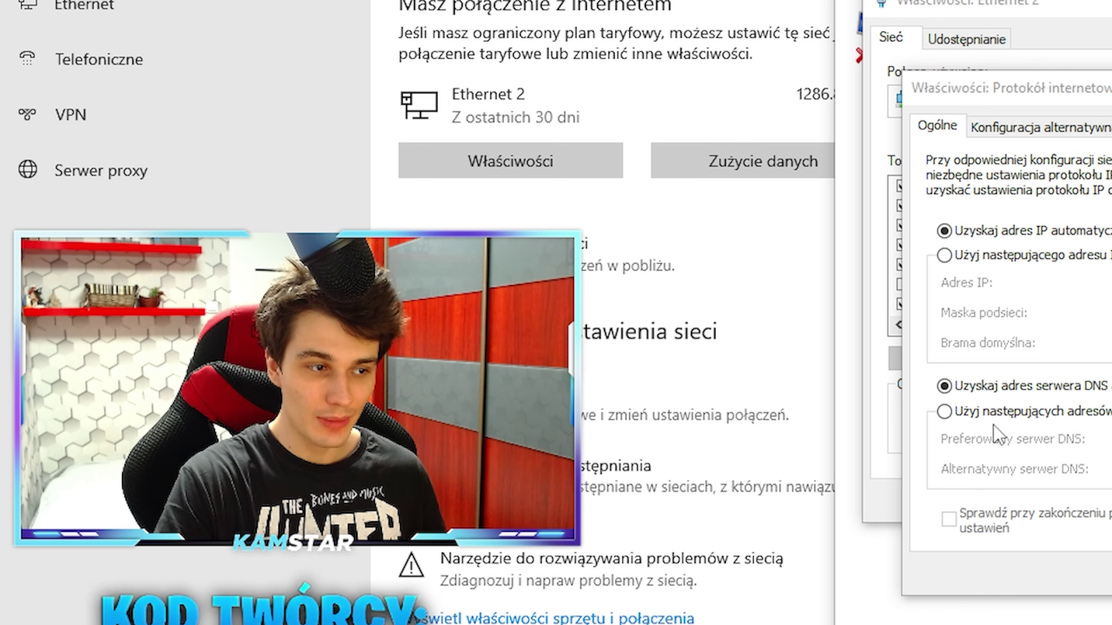
- Try 1.1.1.1 as the preferred and 1.0.0.1 as the alternate DNS server, and return to obtaining the DNS address automatically
{"action": "left_click", "coordinate": [1086, 411]}
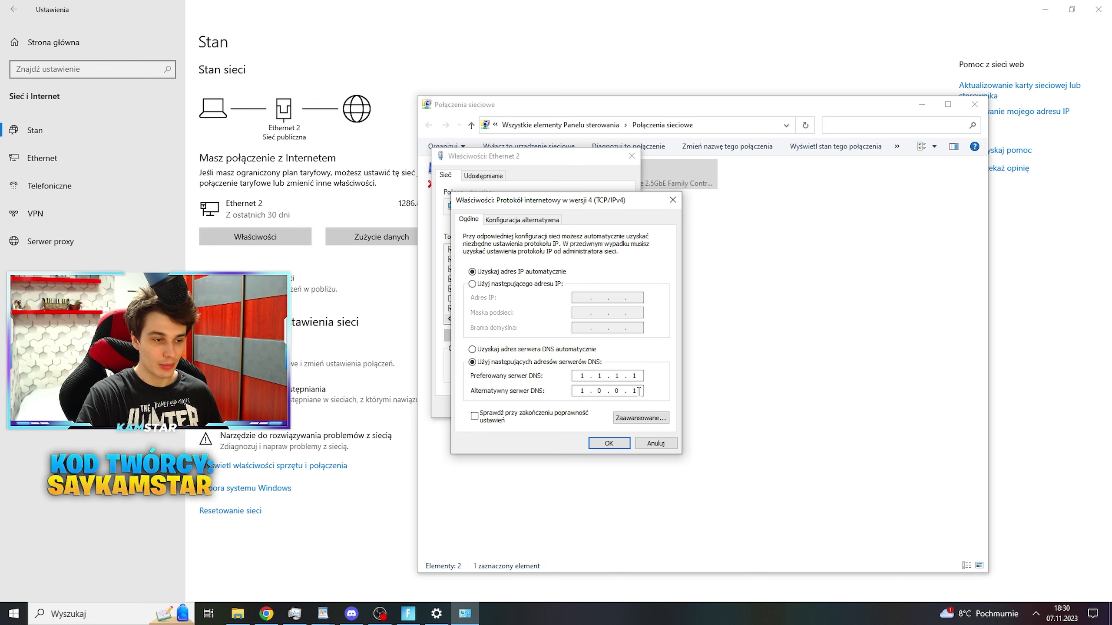
{"action": "left_click", "coordinate": [515, 349]}
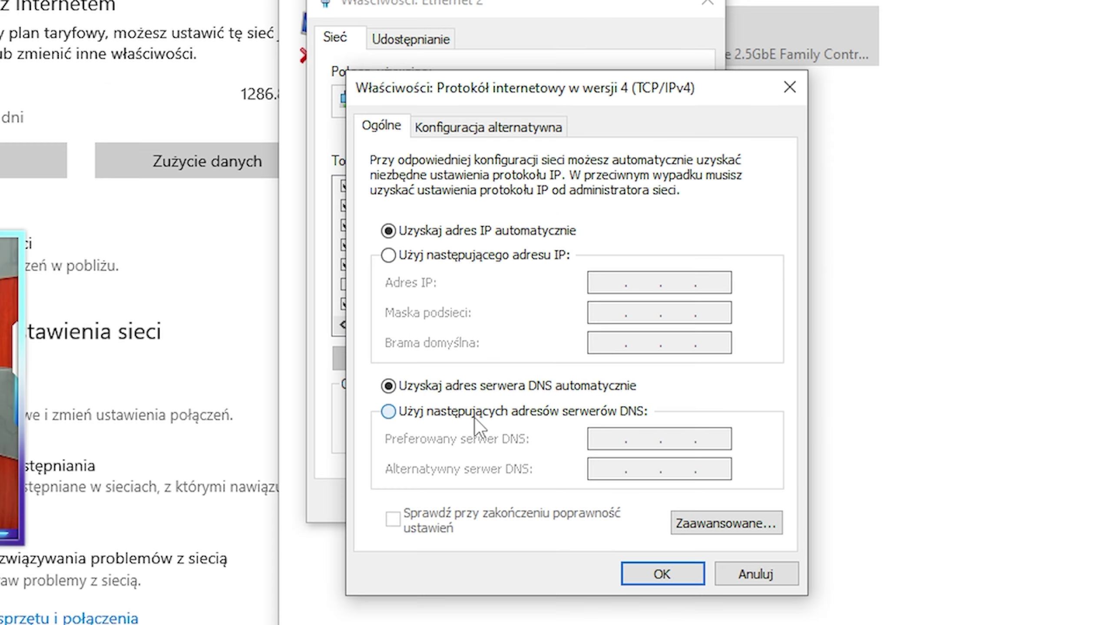
- Use custom DNS server addresses with 8.8.8.8 as preferred and 8.8.4.4 as alternate, and confirm the settings
{"action": "left_click", "coordinate": [514, 365]}
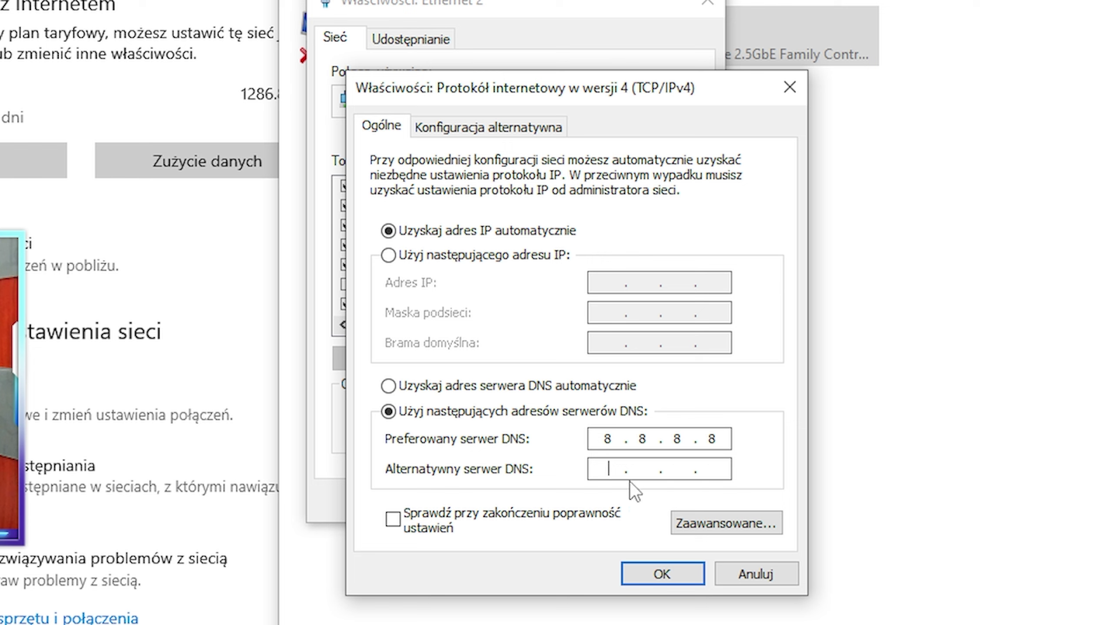
{"action": "left_click", "coordinate": [706, 471]}
{"action": "type", "text": "8.8.4.4"}
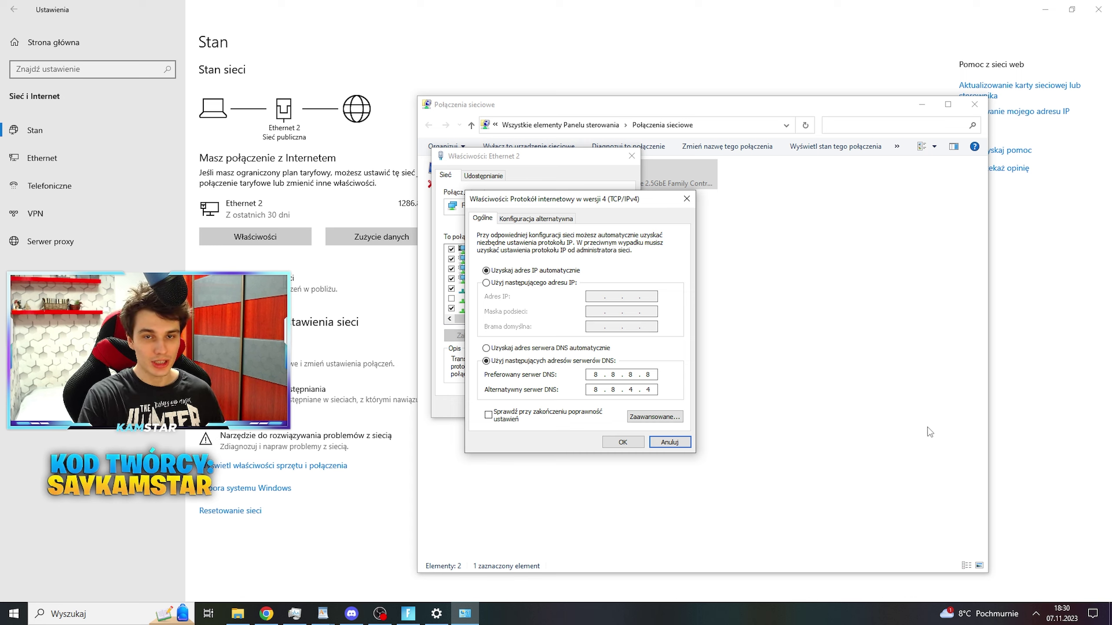
{"action": "key", "text": "Return"}
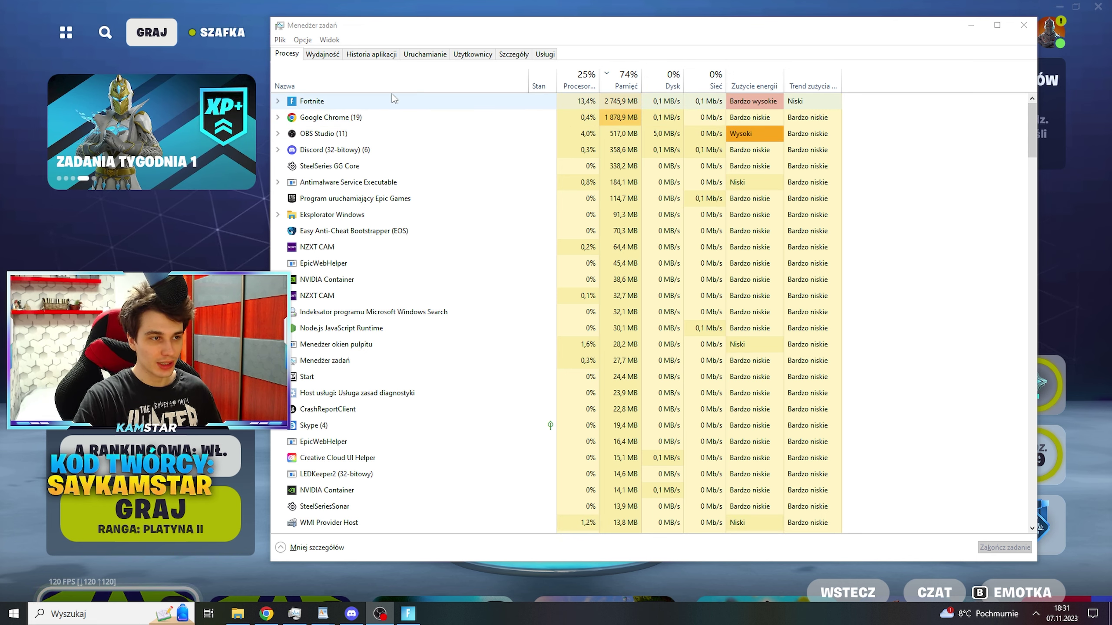
- Go to Fortnite's process details and bring up the priority choices for FortniteClient-Win64-Shipping.exe, leaving the priority as it is
{"action": "right_click", "coordinate": [347, 102]}
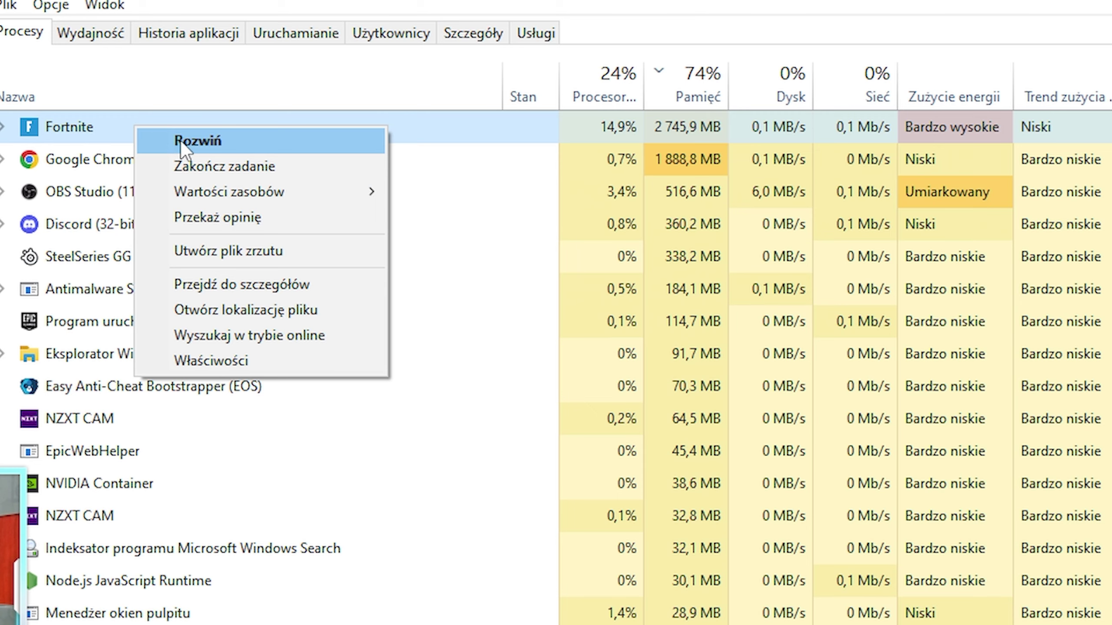
{"action": "left_click", "coordinate": [253, 283]}
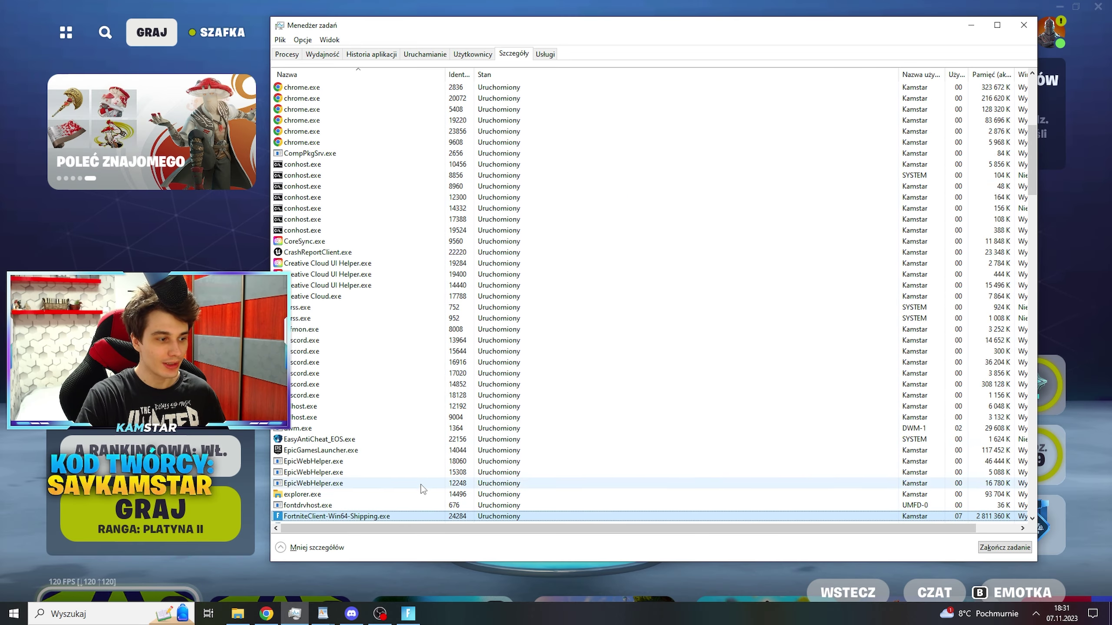
{"action": "scroll", "coordinate": [421, 489], "scroll_direction": "down", "scroll_amount": 2}
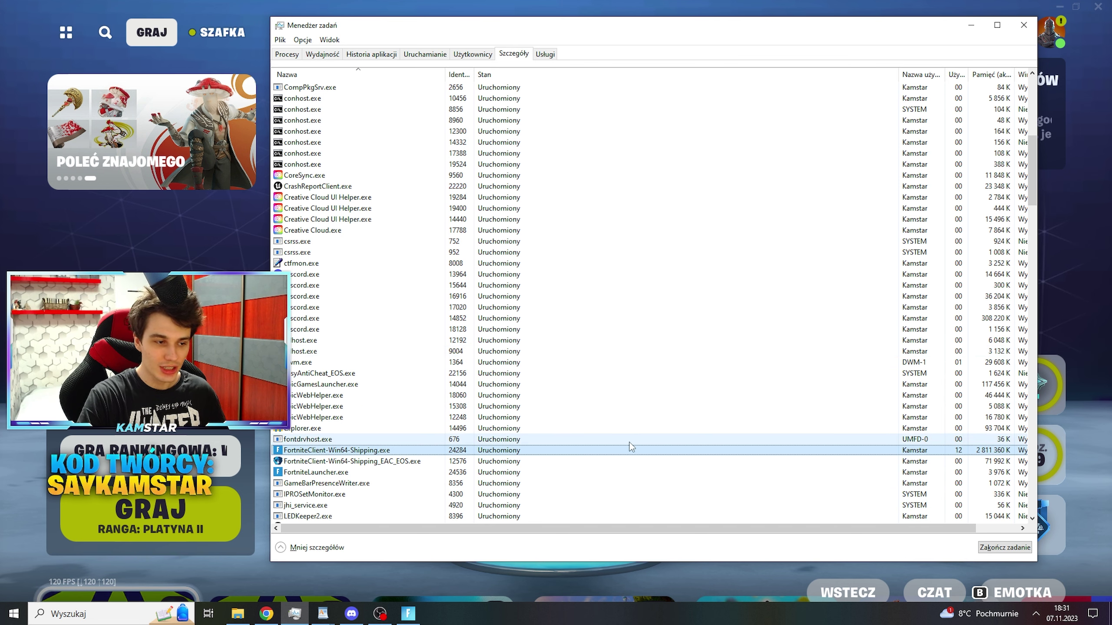
{"action": "right_click", "coordinate": [493, 451]}
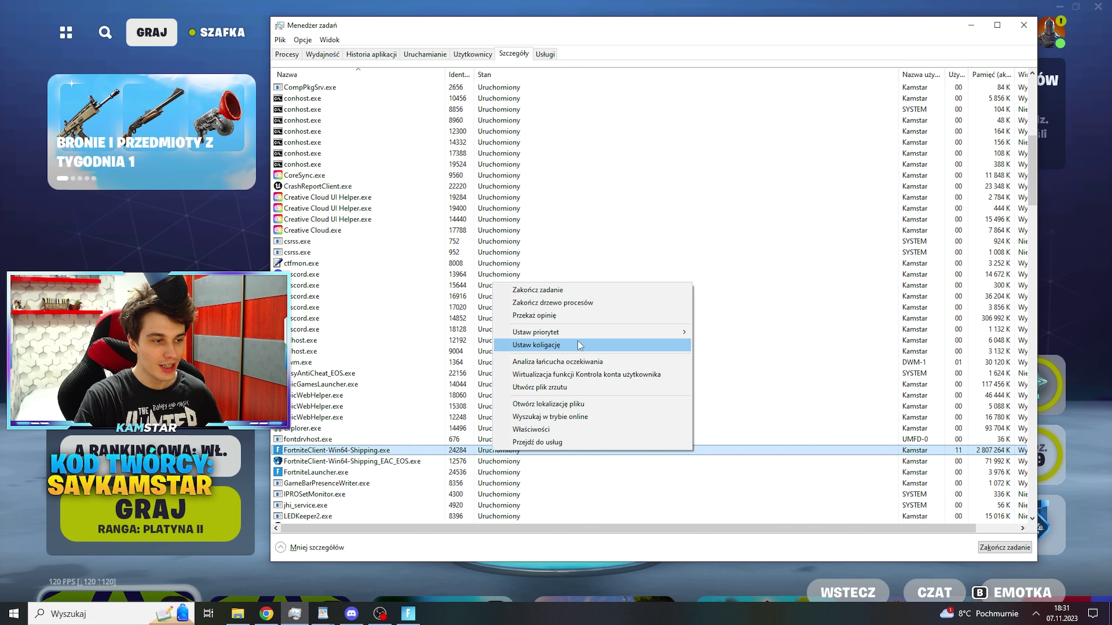
{"action": "mouse_move", "coordinate": [581, 336]}
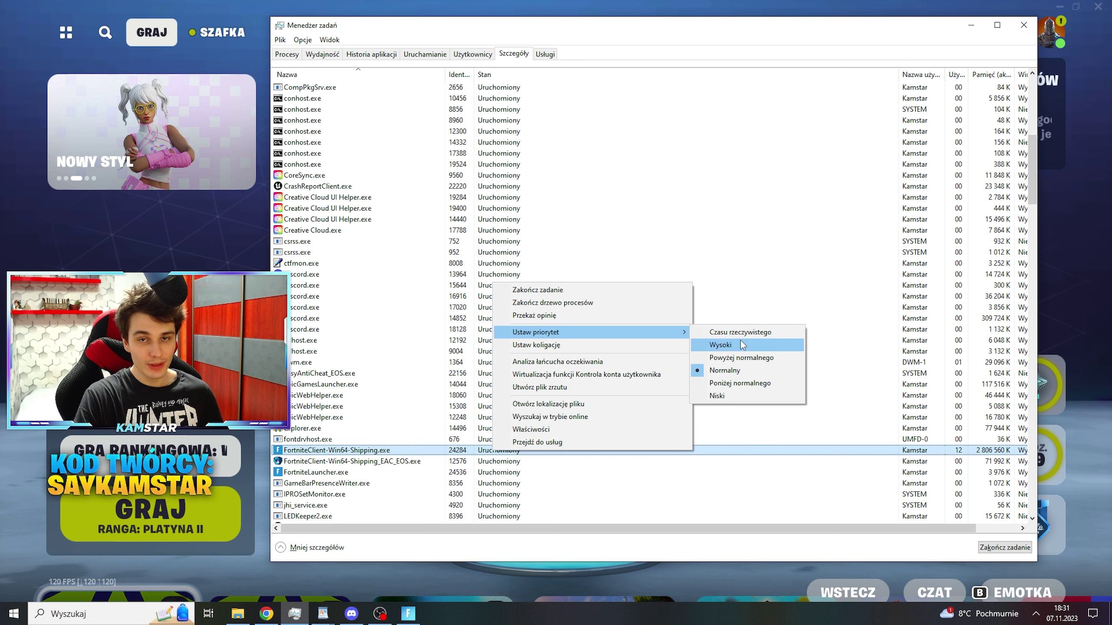
{"action": "left_click", "coordinate": [460, 459]}
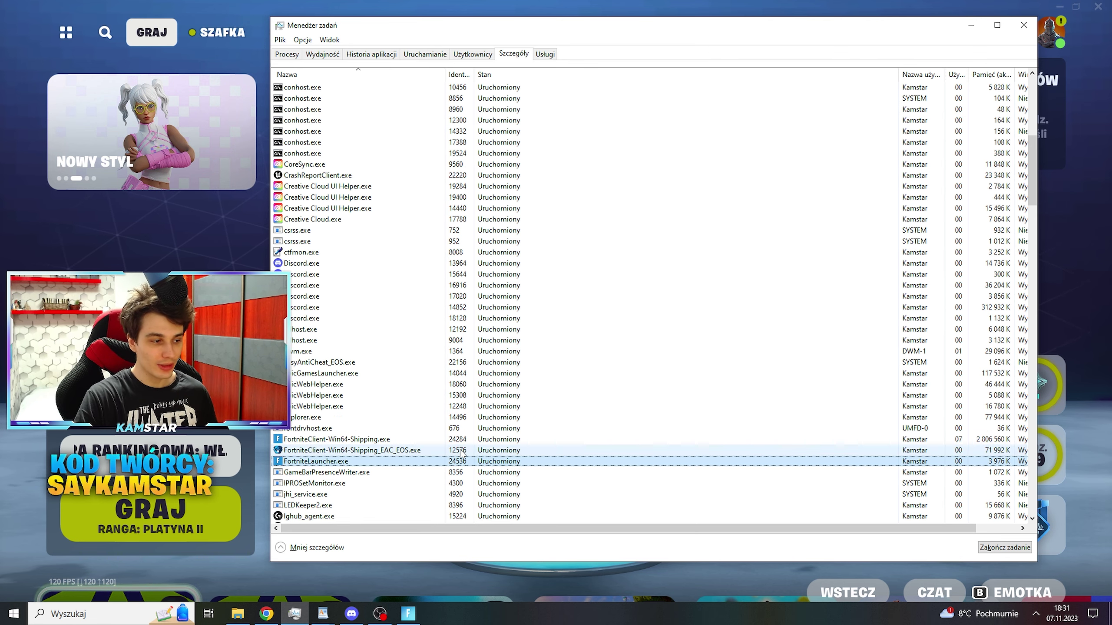
- Open the file location of the FortniteClient-Win64-Shipping.exe process
{"action": "left_click", "coordinate": [336, 439]}
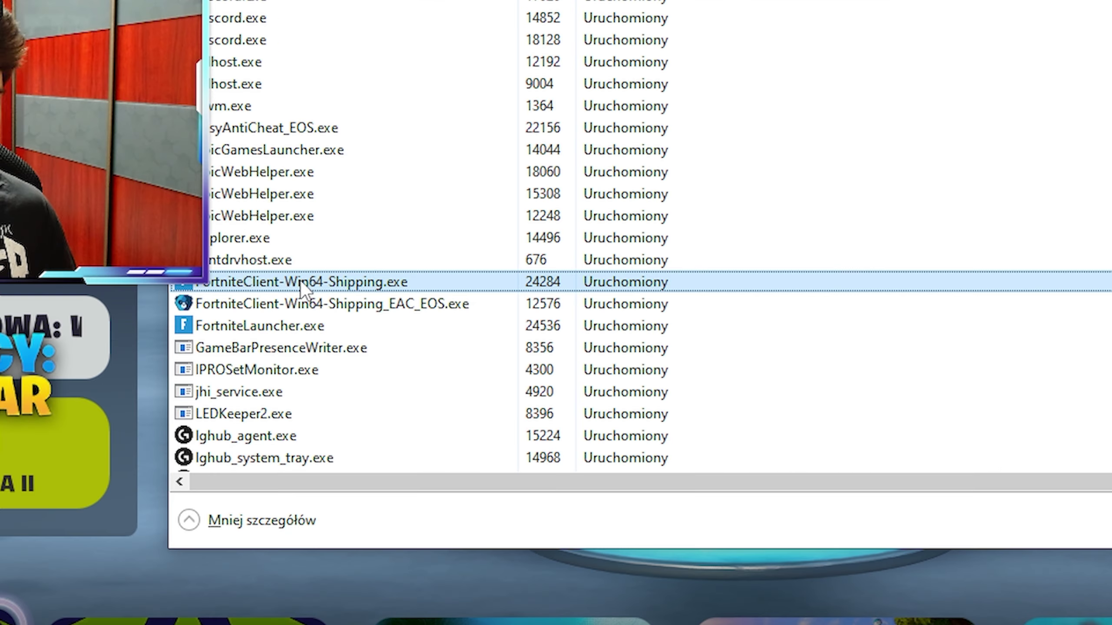
{"action": "right_click", "coordinate": [301, 281]}
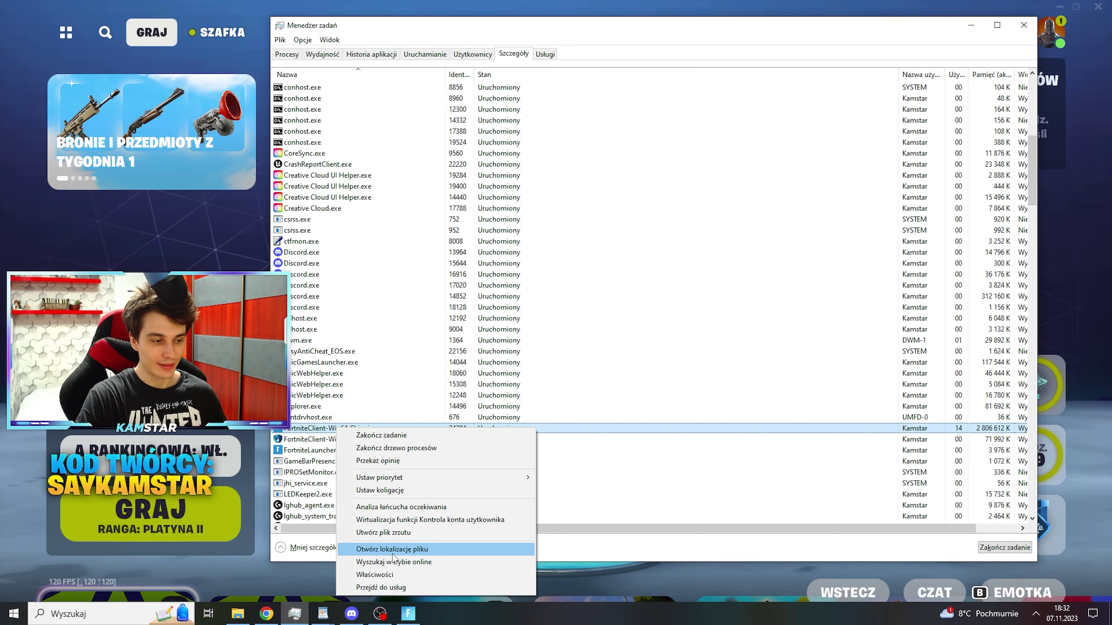
{"action": "left_click", "coordinate": [482, 523]}
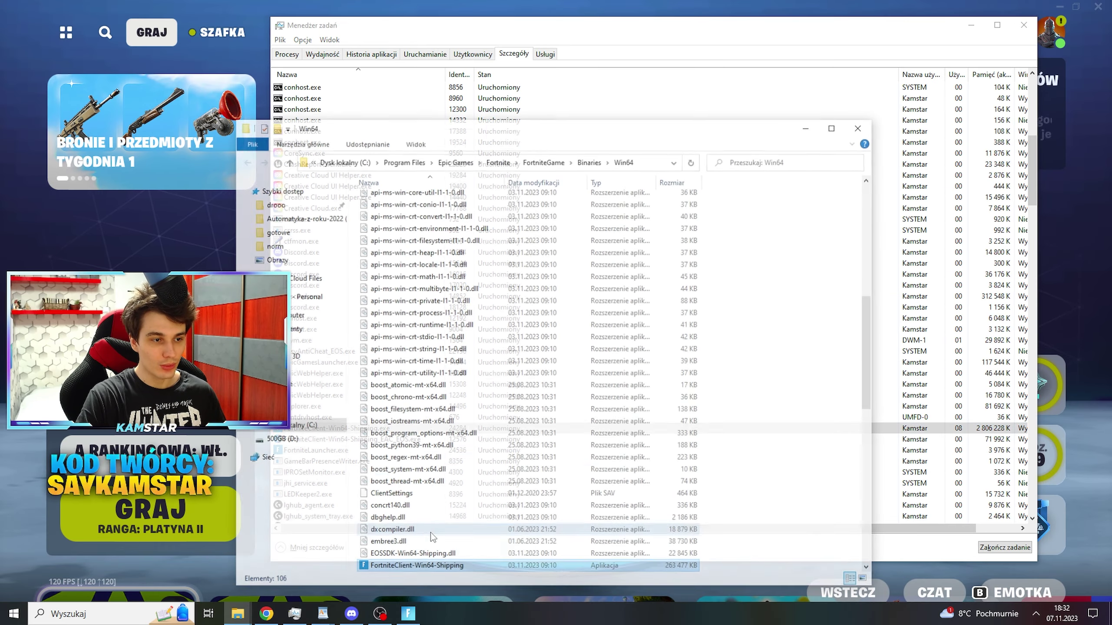
- Open the compatibility settings in the properties of the FortniteClient-Win64-Shipping application
{"action": "scroll", "coordinate": [451, 482], "scroll_direction": "down", "scroll_amount": 3}
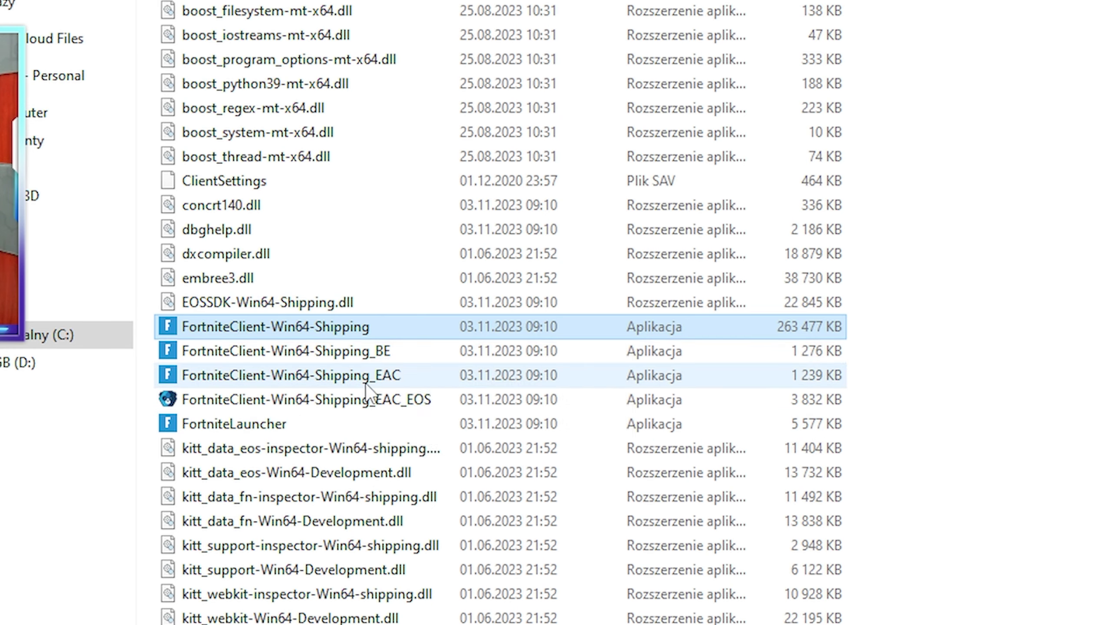
{"action": "right_click", "coordinate": [219, 325]}
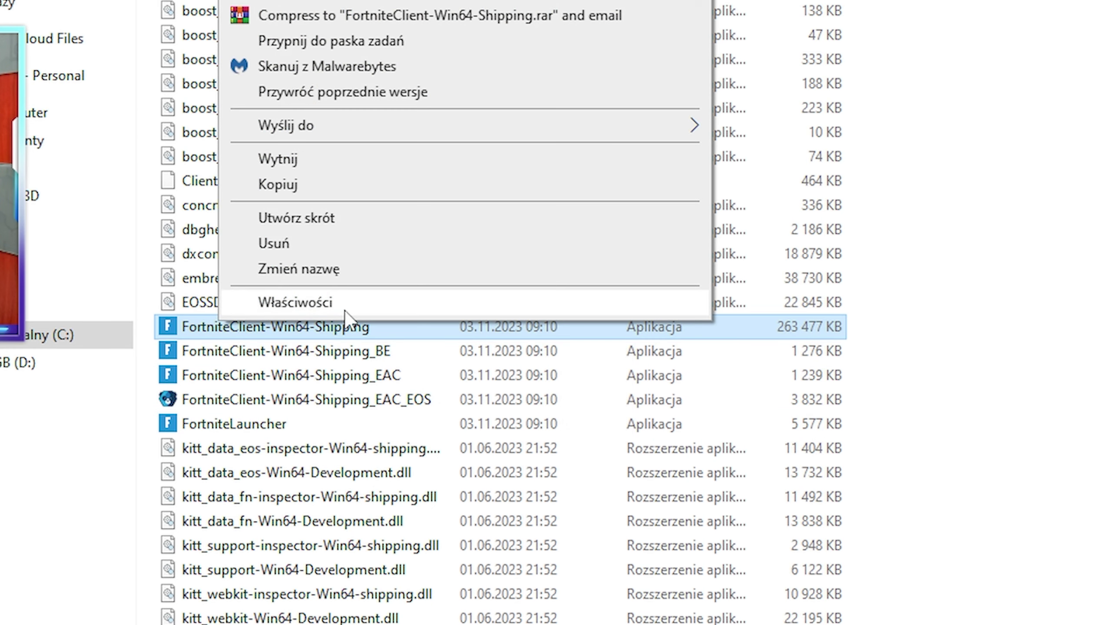
{"action": "left_click", "coordinate": [337, 308]}
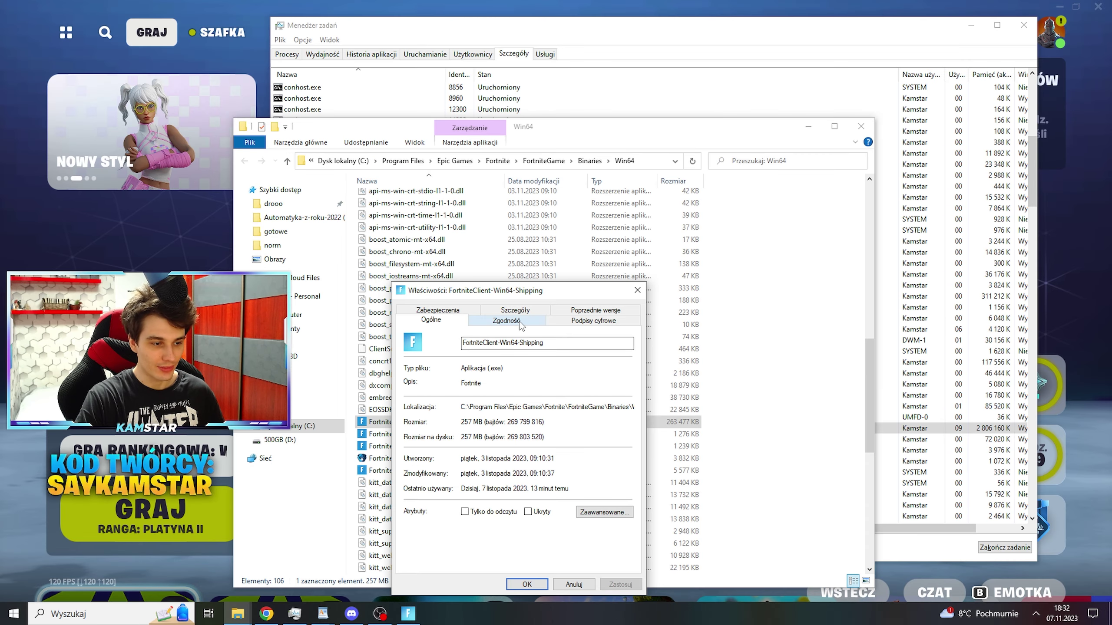
{"action": "left_click", "coordinate": [481, 127]}
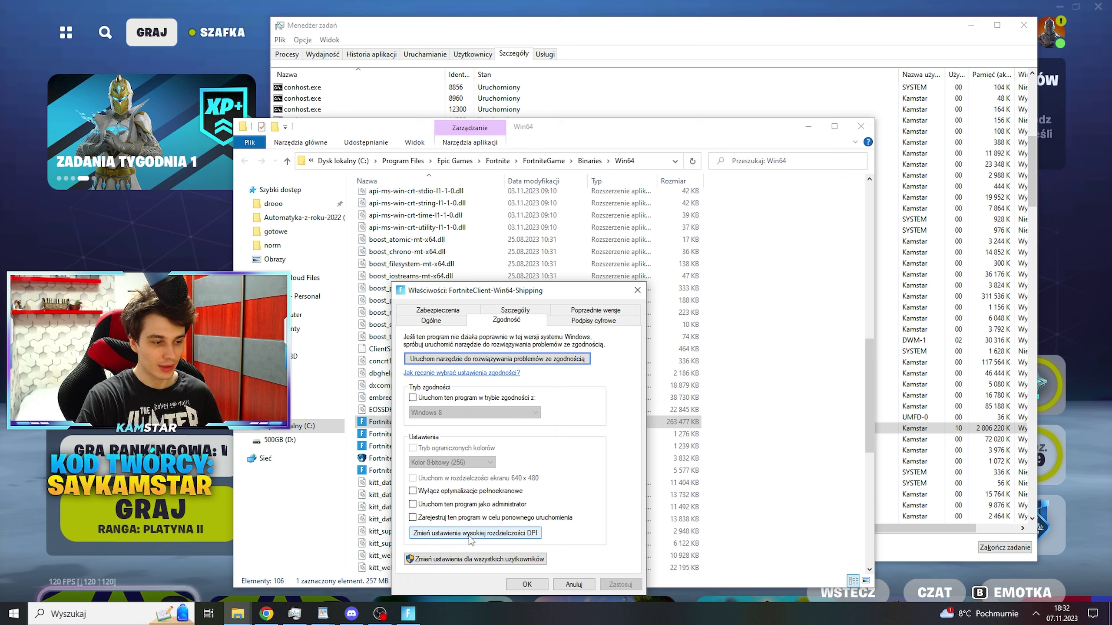
- Try overriding the high DPI scaling behaviour with scaling performed by Aplikacja for FortniteClient-Win64-Shipping, and cancel out of its properties
{"action": "left_click", "coordinate": [470, 533]}
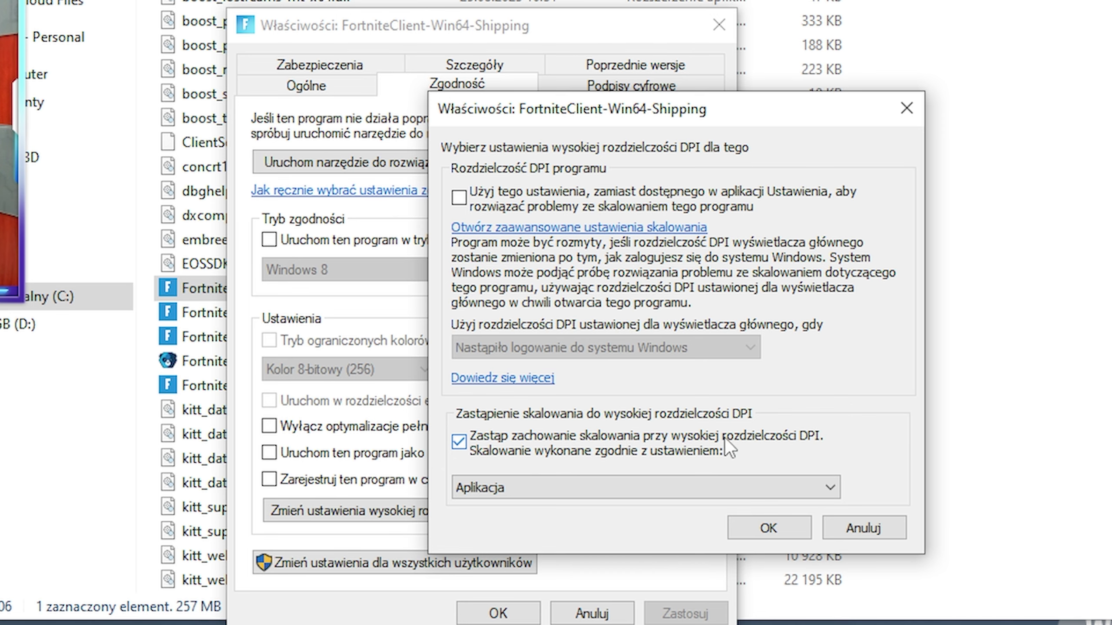
{"action": "left_click", "coordinate": [498, 494]}
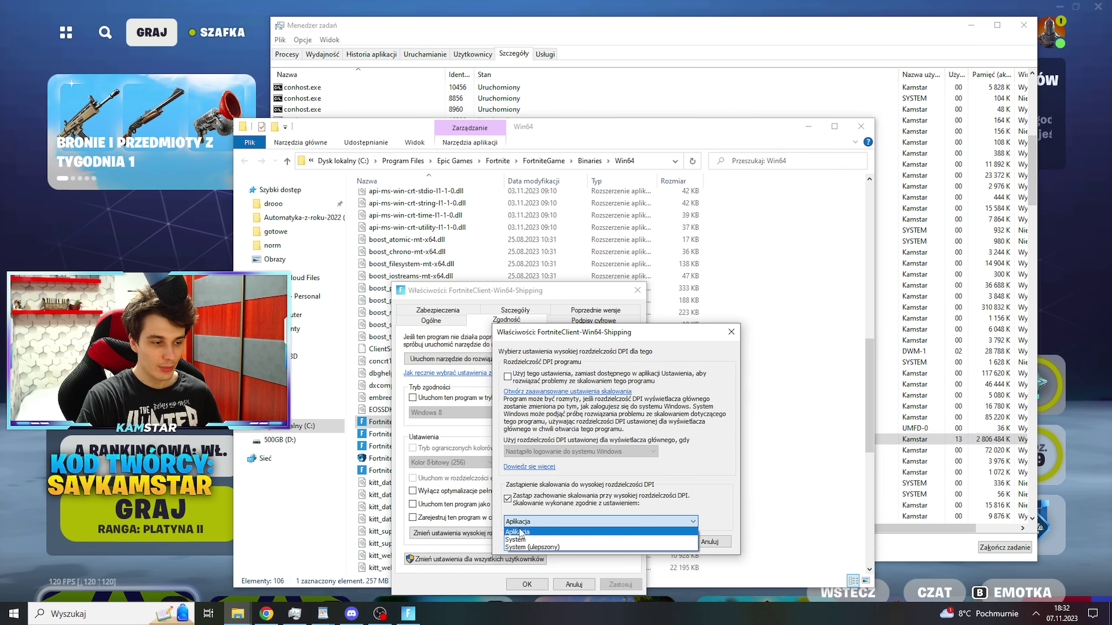
{"action": "left_click", "coordinate": [520, 532]}
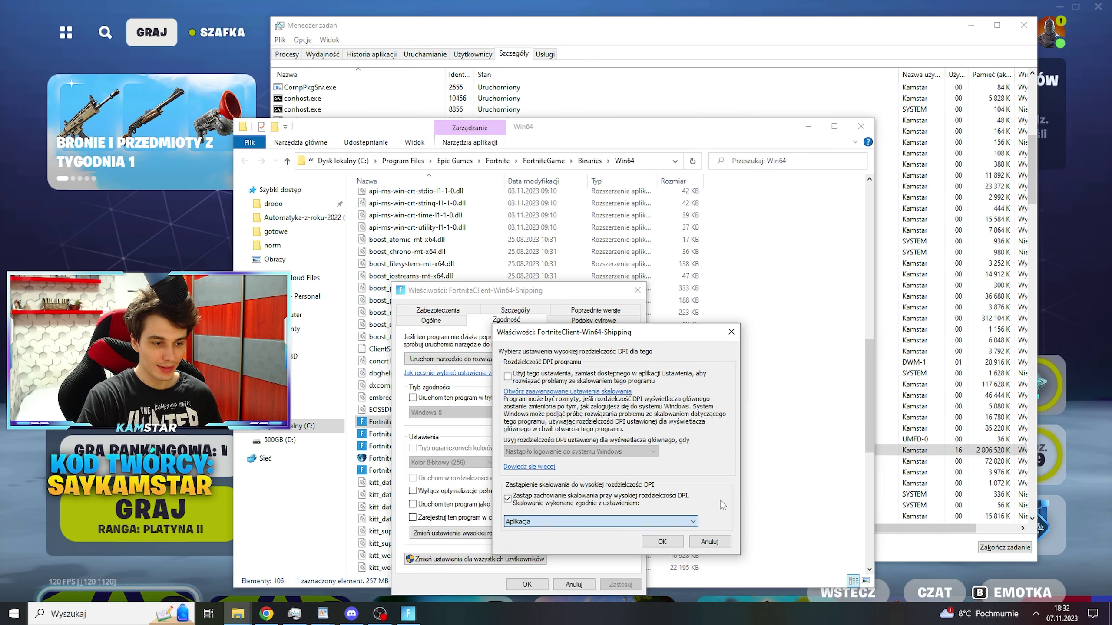
{"action": "left_click", "coordinate": [669, 543]}
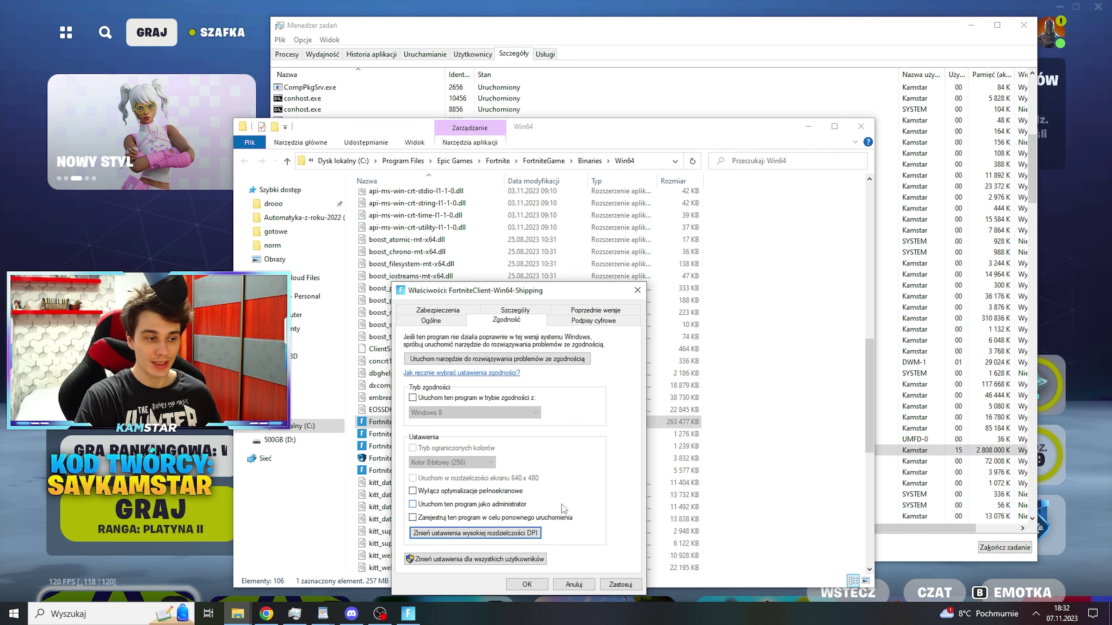
{"action": "left_click", "coordinate": [510, 533]}
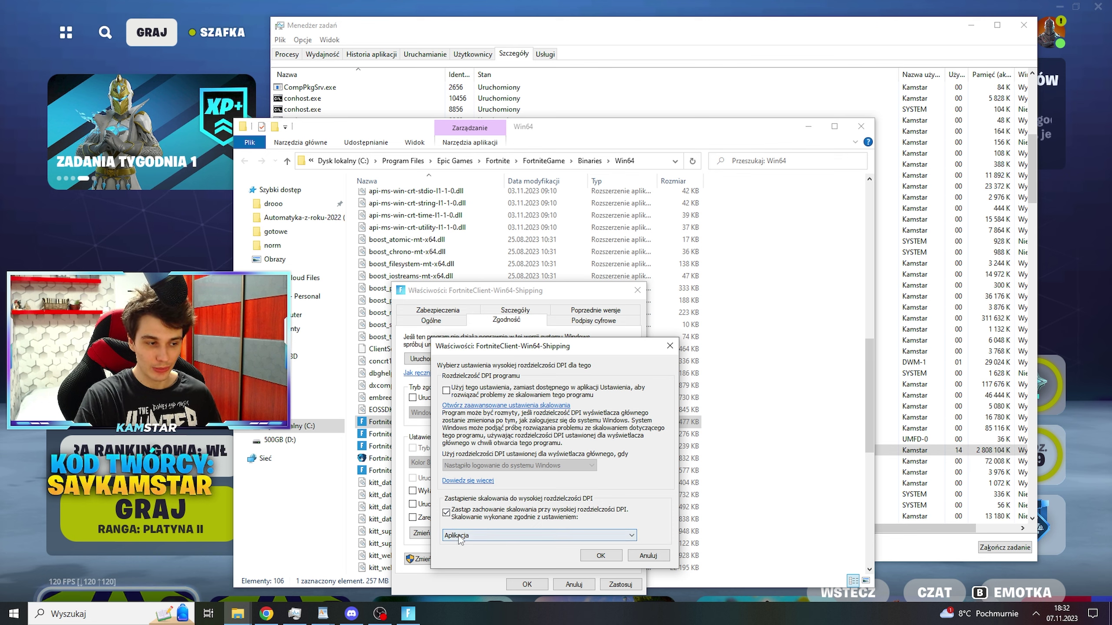
{"action": "left_click", "coordinate": [600, 556]}
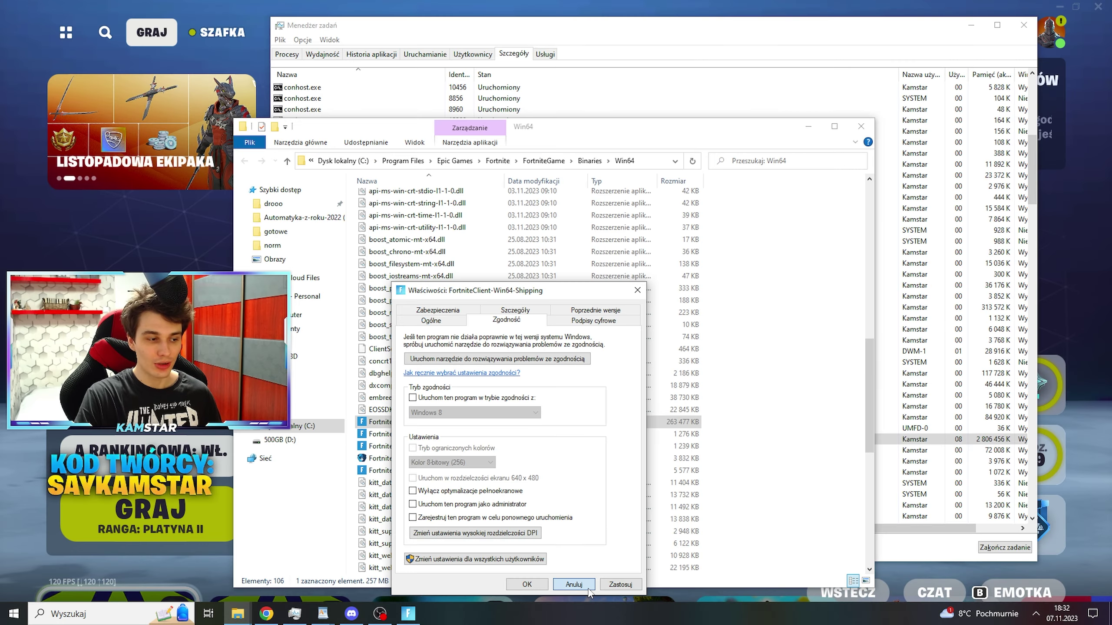
{"action": "left_click", "coordinate": [588, 587]}
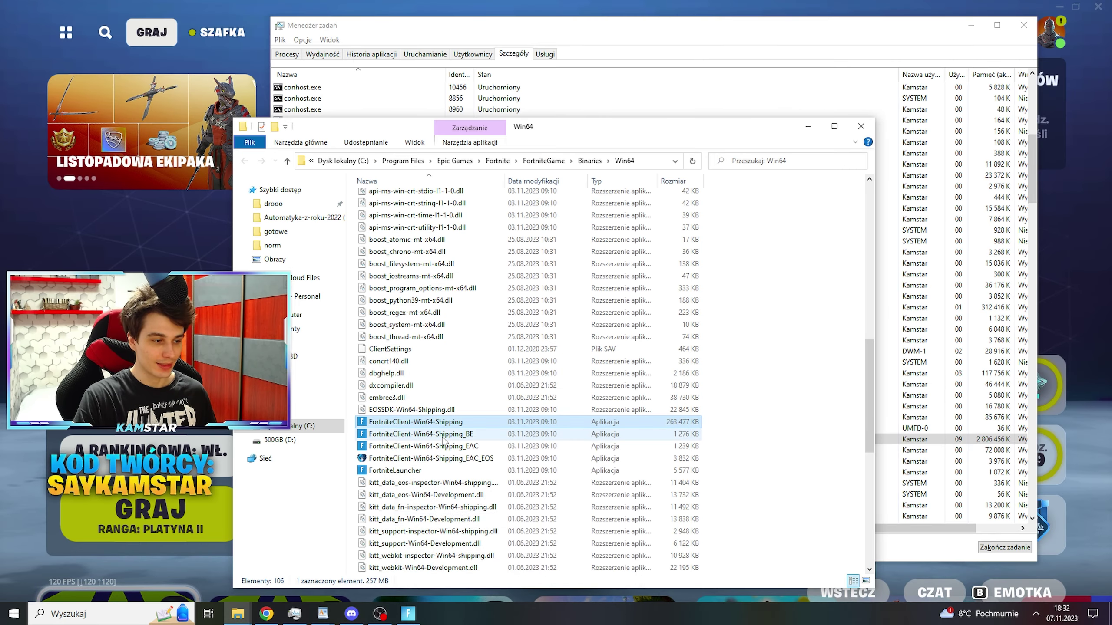
- Inspect the compatibility settings of FortniteClient-Win64-Shipping_BE, close them, and point out the EAC and FortniteLauncher applications in the Win64 folder
{"action": "left_click", "coordinate": [411, 434]}
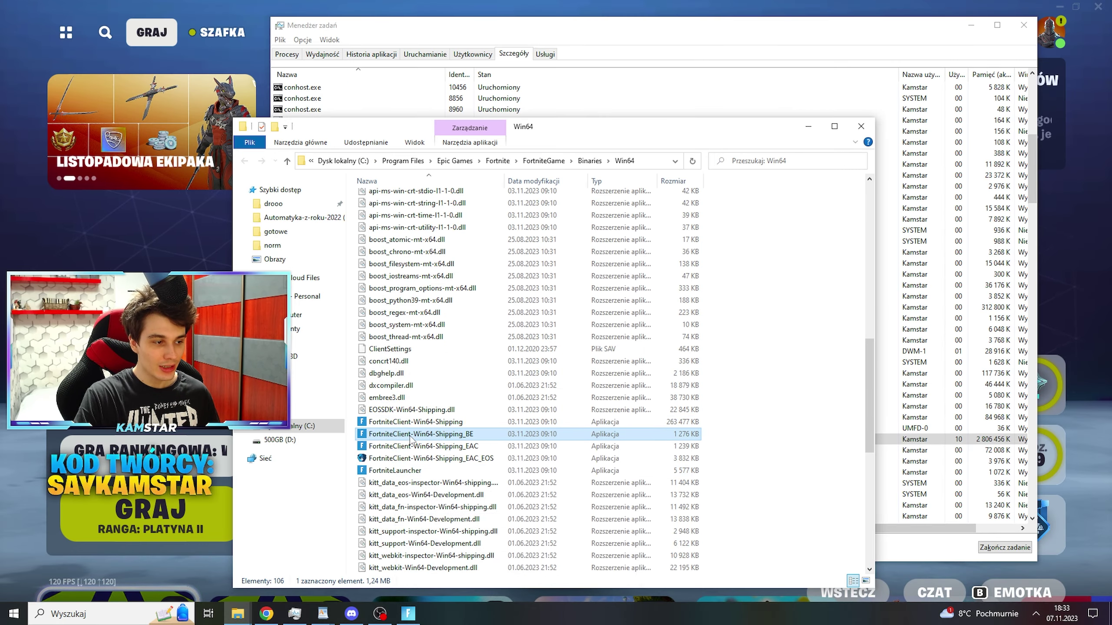
{"action": "right_click", "coordinate": [412, 435]}
{"action": "left_click", "coordinate": [394, 428]}
{"action": "left_click", "coordinate": [527, 321]}
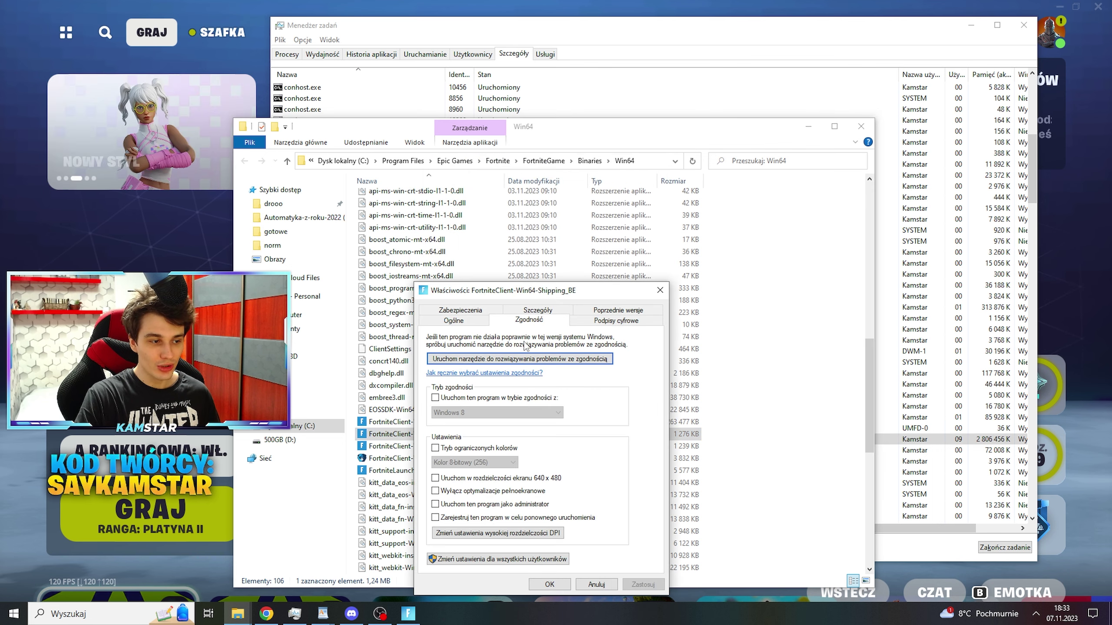
{"action": "left_click", "coordinate": [660, 290]}
{"action": "left_click", "coordinate": [434, 458]}
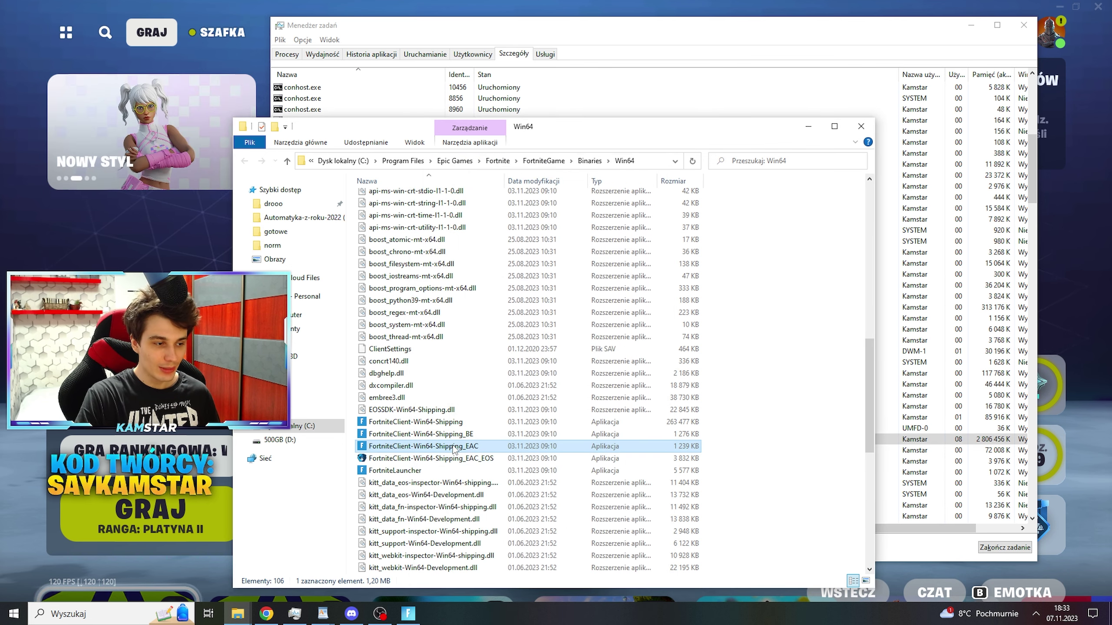
{"action": "left_click", "coordinate": [308, 445]}
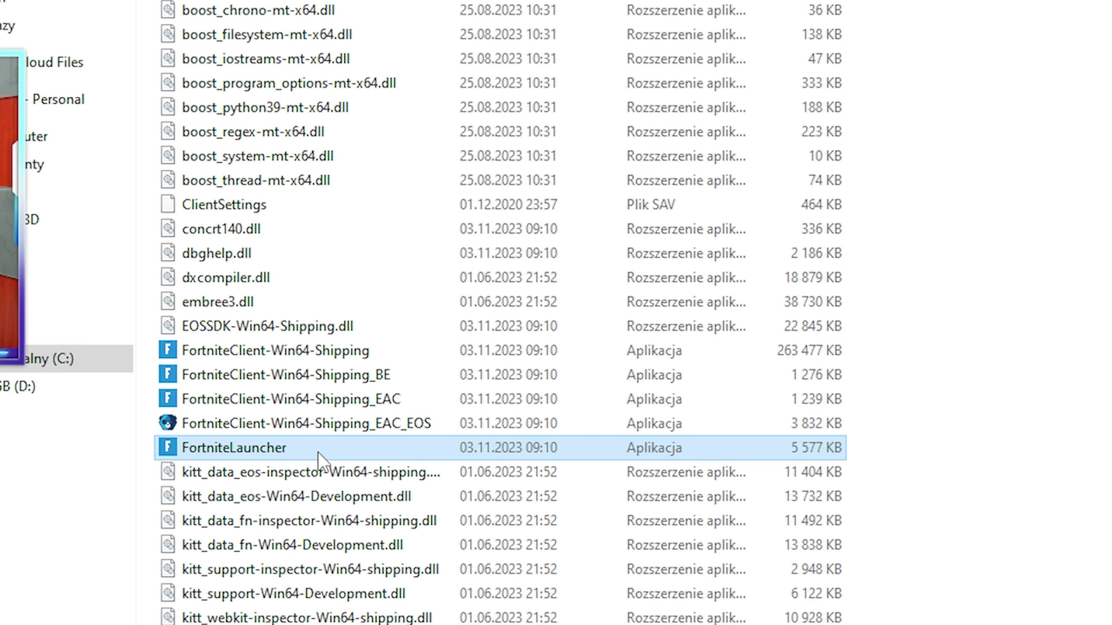
{"action": "left_click", "coordinate": [357, 353]}
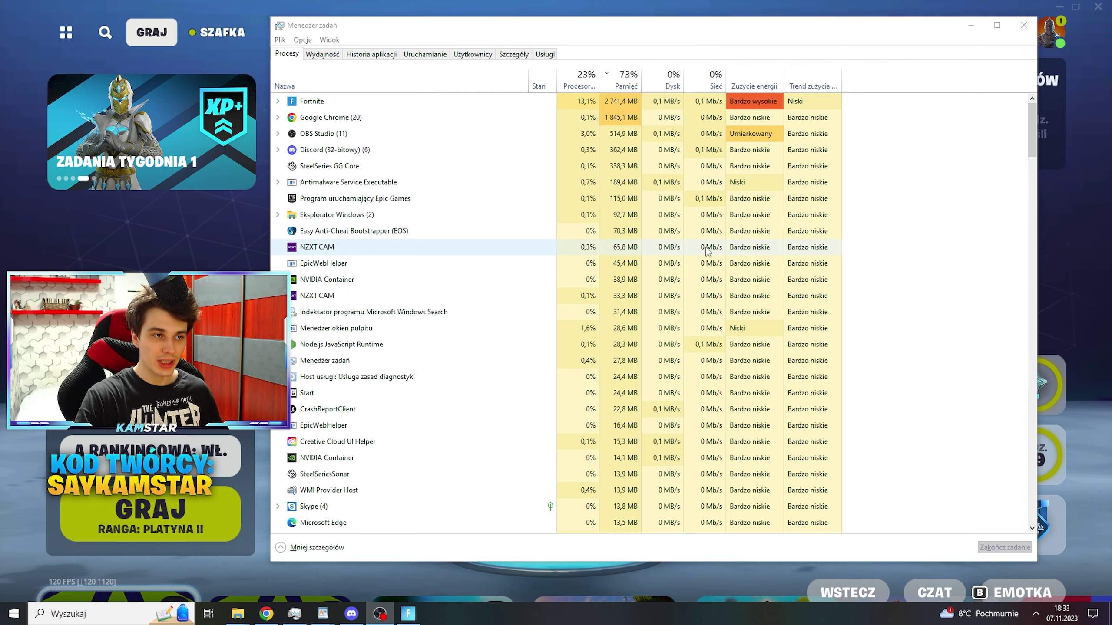
- Review the startup programs in Task Manager and select the Riot Client entry
{"action": "left_click", "coordinate": [425, 54]}
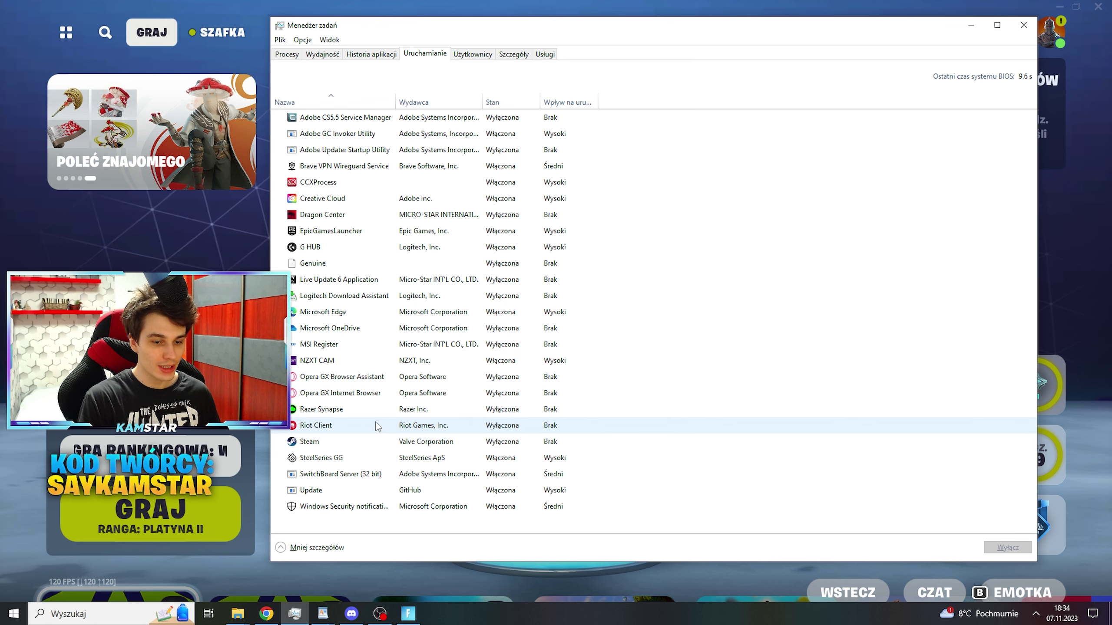
{"action": "left_click", "coordinate": [346, 424]}
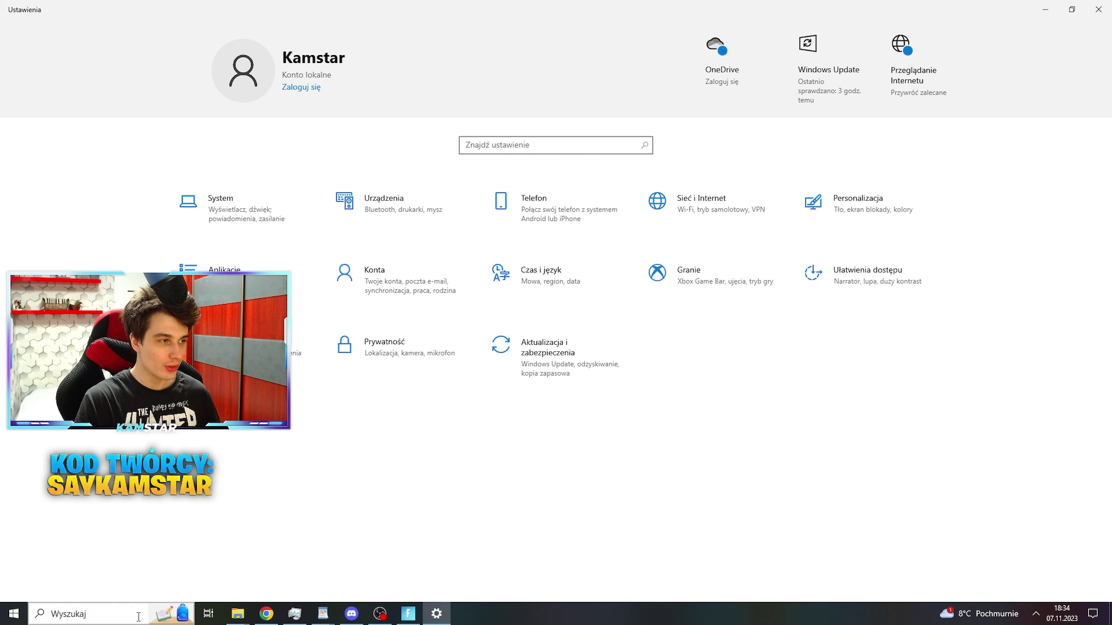
- Open the gaming section of Windows Settings and look through the Xbox Game Bar options
{"action": "left_click", "coordinate": [689, 275]}
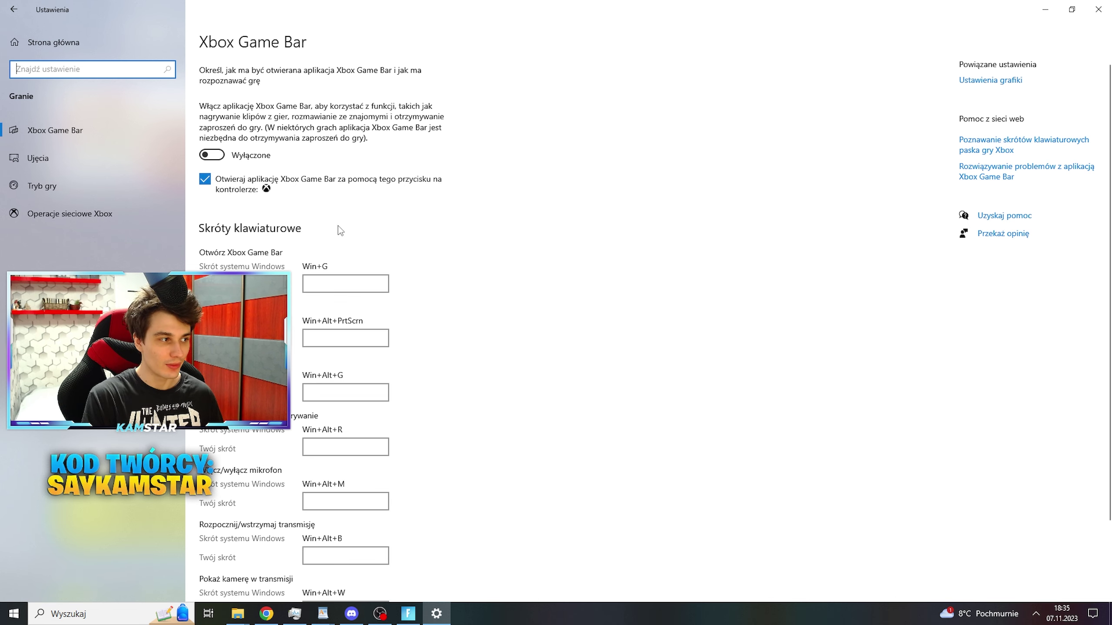
{"action": "scroll", "coordinate": [346, 219], "scroll_direction": "down", "scroll_amount": 2}
{"action": "scroll", "coordinate": [272, 216], "scroll_direction": "up", "scroll_amount": 2}
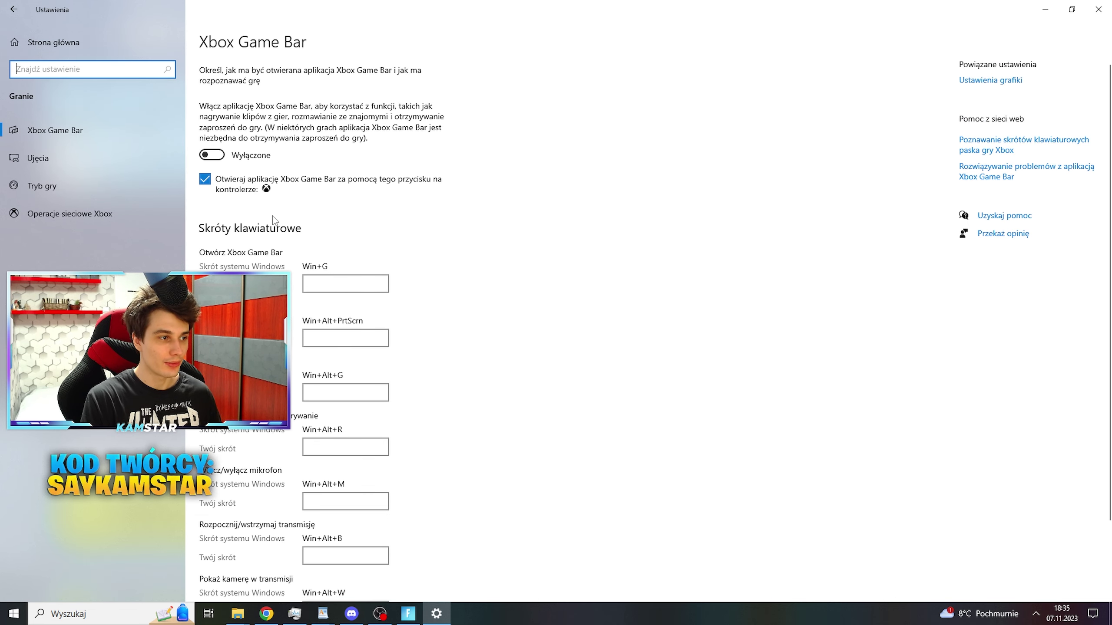
- Look through the captures settings, including background recording, and go to the Game Mode settings
{"action": "left_click", "coordinate": [49, 158]}
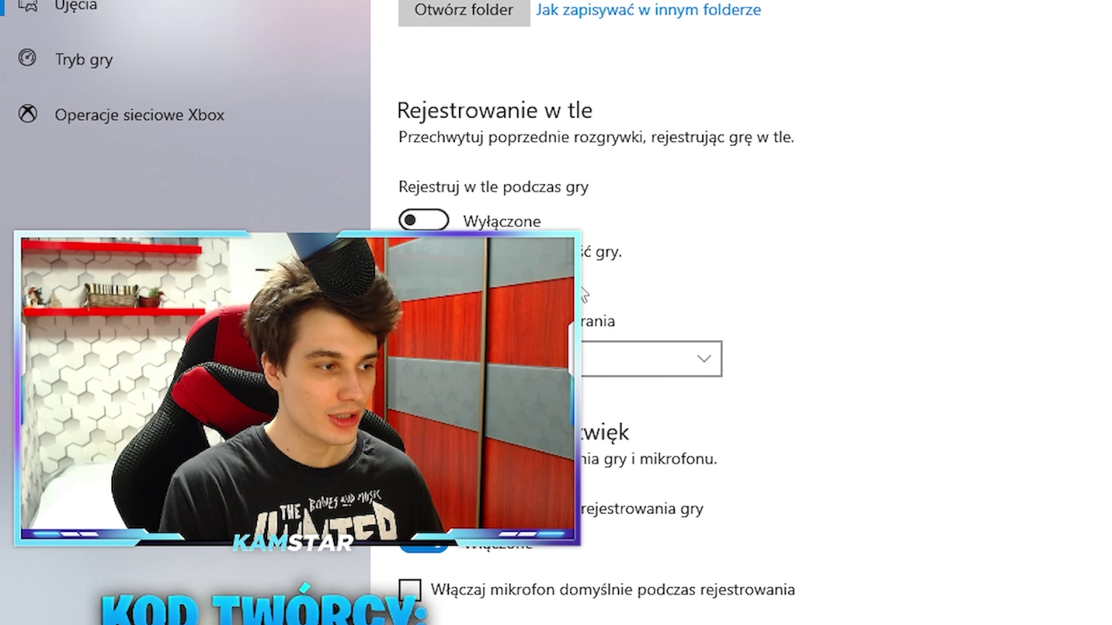
{"action": "scroll", "coordinate": [292, 334], "scroll_direction": "down", "scroll_amount": 2}
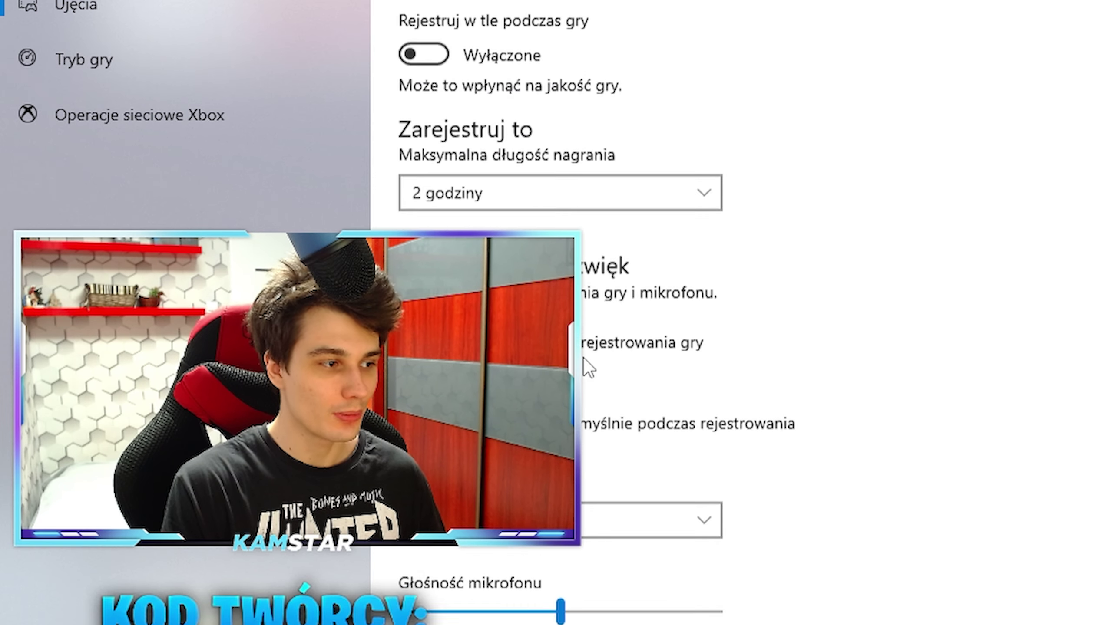
{"action": "scroll", "coordinate": [771, 301], "scroll_direction": "down", "scroll_amount": 4}
{"action": "scroll", "coordinate": [744, 311], "scroll_direction": "up", "scroll_amount": 6}
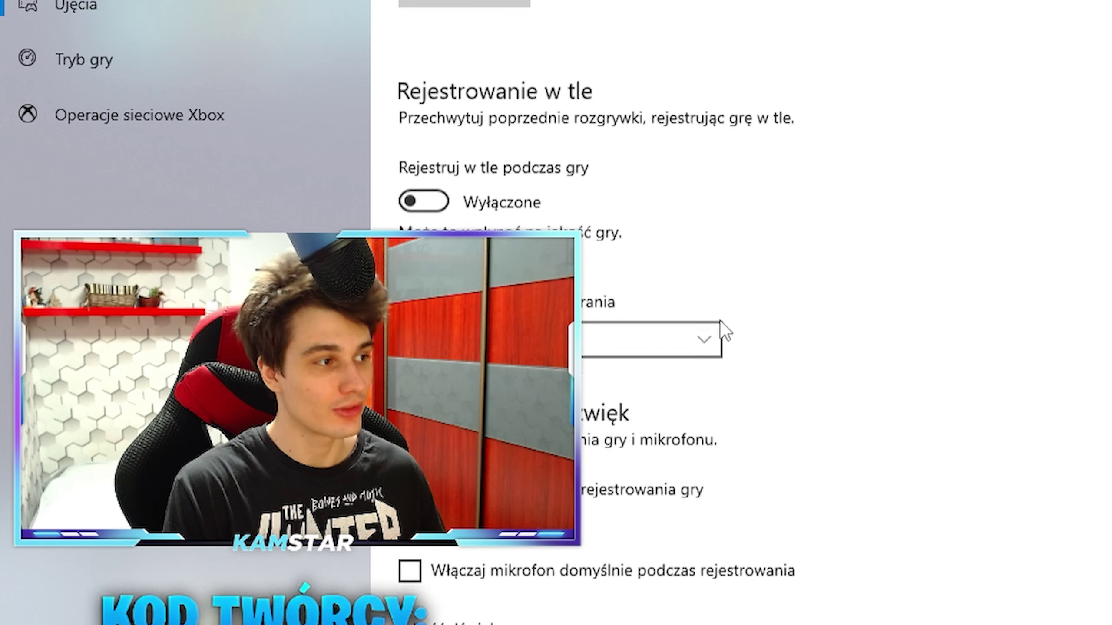
{"action": "left_click", "coordinate": [150, 67]}
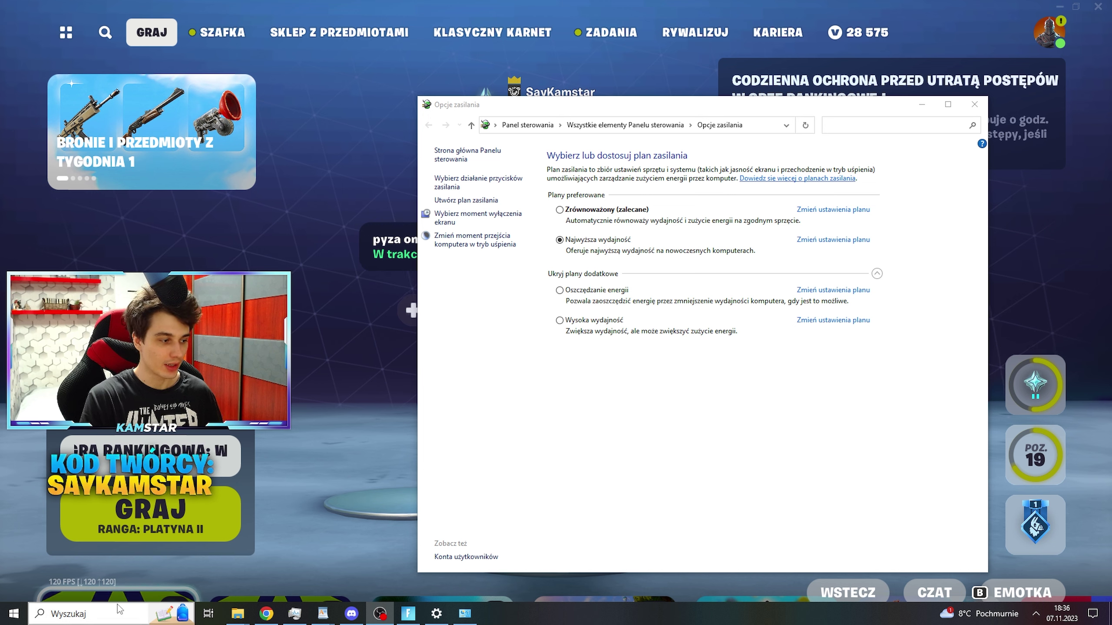
- Switch from the power plans to NVIDIA Control Panel, examine the image settings with preview, and open the global 3D settings
{"action": "left_click", "coordinate": [713, 432]}
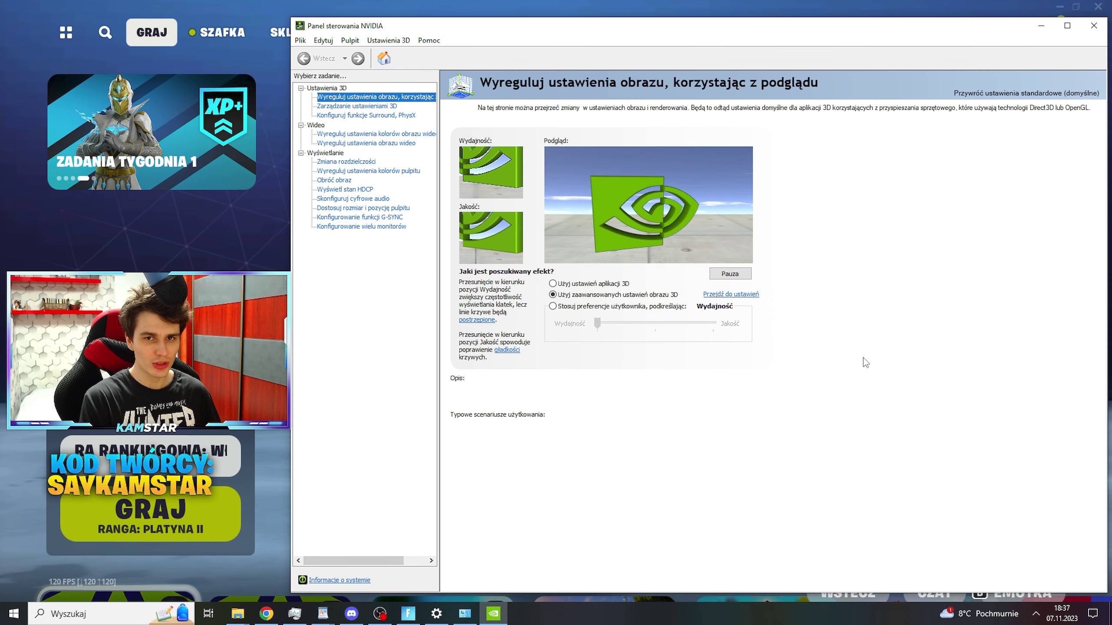
{"action": "mouse_move", "coordinate": [574, 309]}
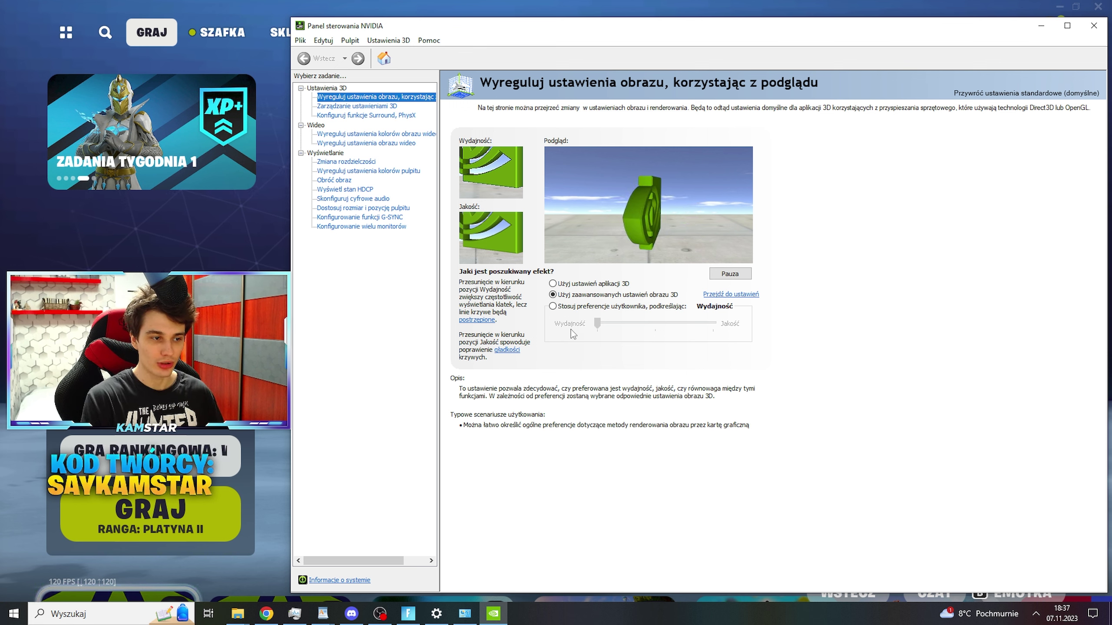
{"action": "mouse_move", "coordinate": [663, 296]}
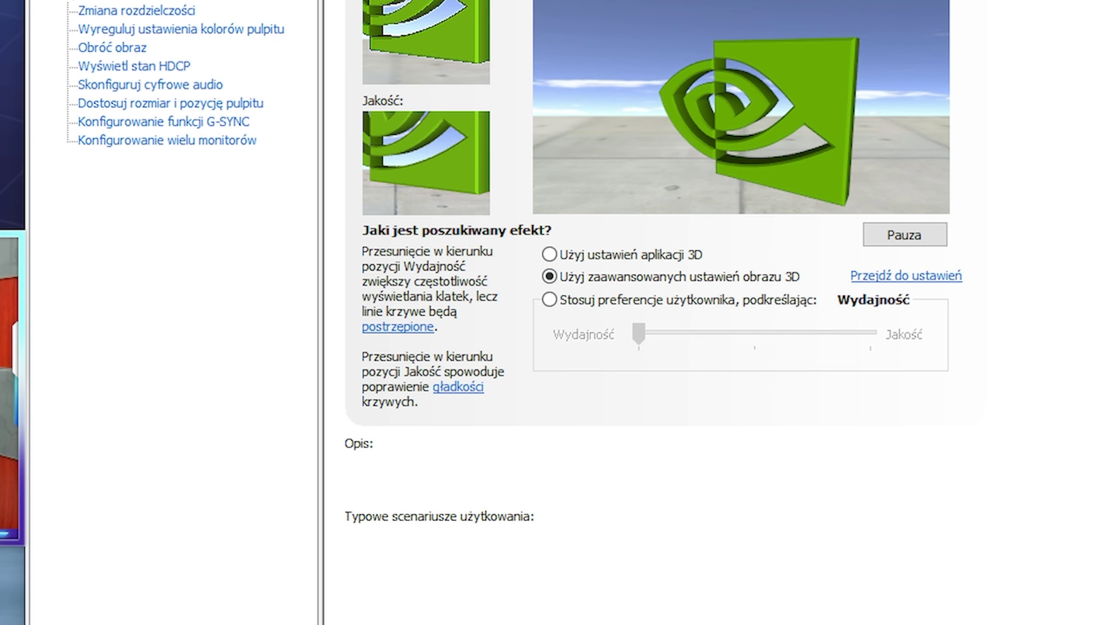
{"action": "scroll", "coordinate": [659, 46], "scroll_direction": "down", "scroll_amount": 4}
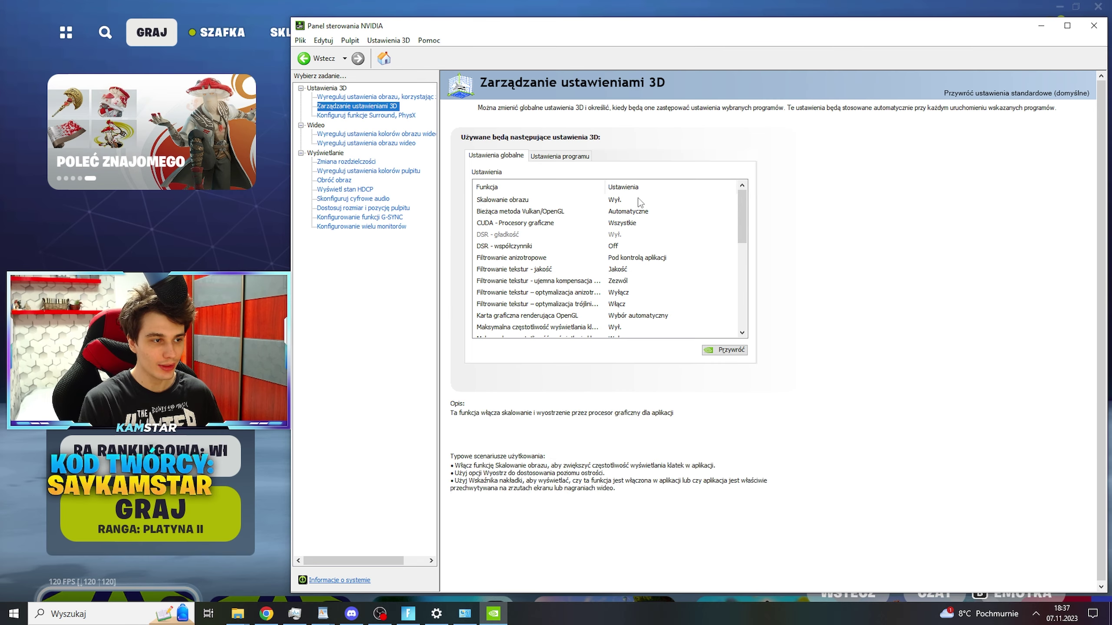